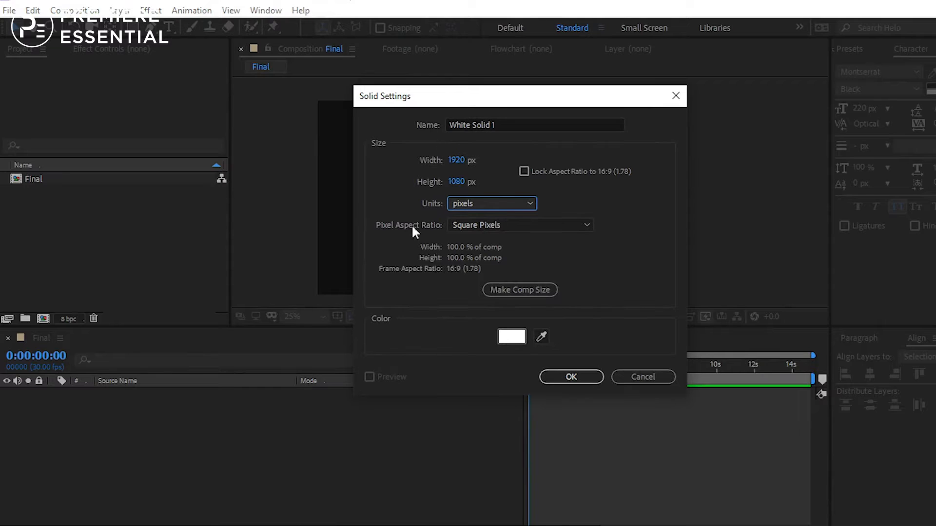
Create a white 1920 x 1080 px solid with square pixels and rename its layer BG.
{"action": "left_click", "coordinate": [520, 341]}
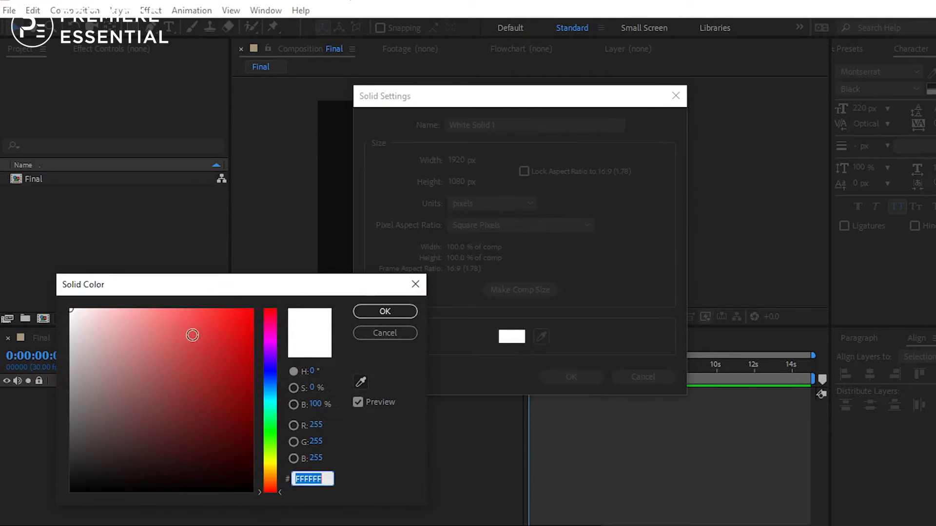
{"action": "left_click", "coordinate": [384, 312]}
{"action": "left_click", "coordinate": [571, 377]}
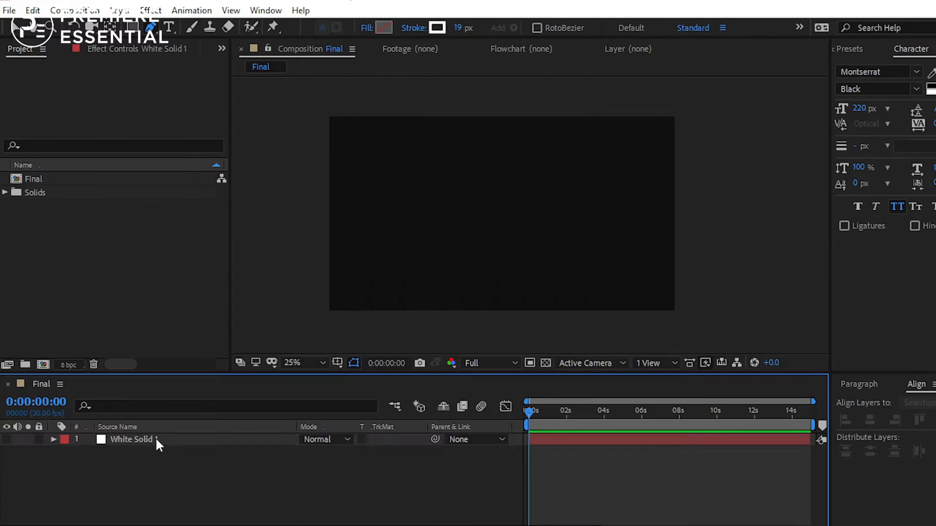
{"action": "left_click", "coordinate": [155, 436]}
{"action": "key", "text": "Return"}
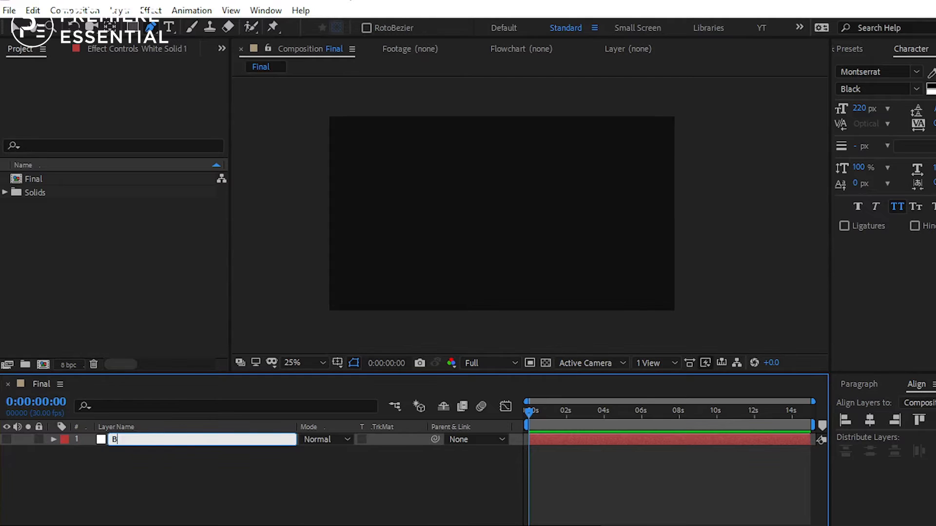
{"action": "key", "text": "Return"}
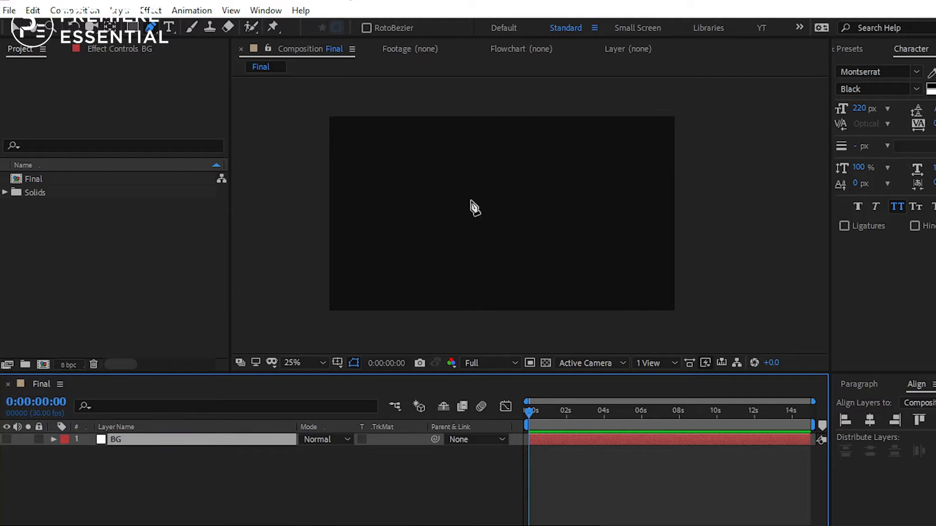
With no layer selected, draw an open S-shaped wavy line with the Pen tool, without fill and with a white stroke.
{"action": "scroll", "coordinate": [472, 201], "scroll_direction": "up", "scroll_amount": 2}
{"action": "scroll", "coordinate": [480, 223], "scroll_direction": "down", "scroll_amount": 2}
{"action": "left_click", "coordinate": [16, 28]}
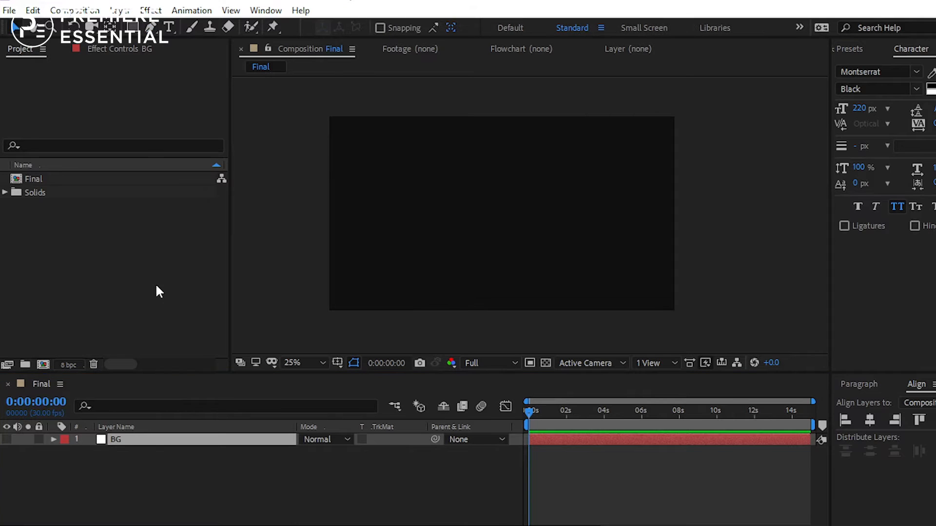
{"action": "left_click", "coordinate": [163, 298]}
{"action": "left_click", "coordinate": [185, 471]}
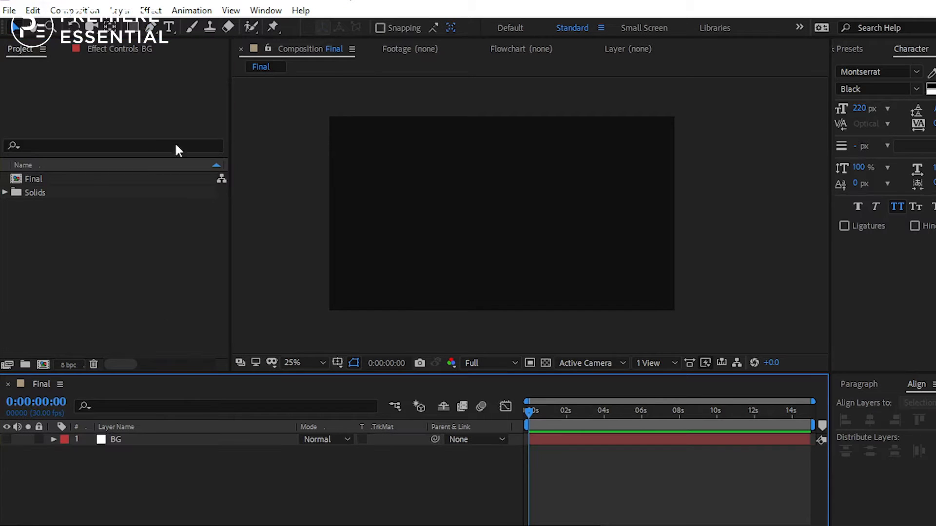
{"action": "left_click", "coordinate": [149, 27]}
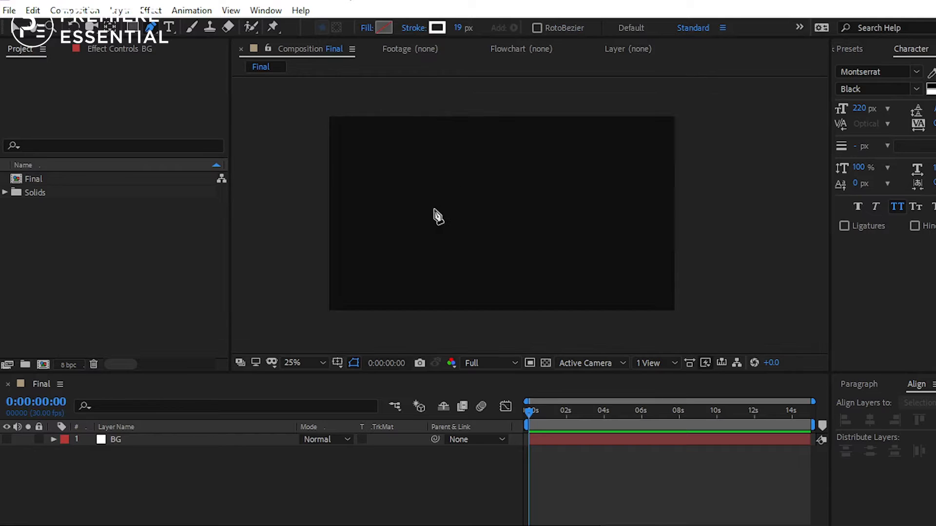
{"action": "left_click", "coordinate": [357, 203]}
{"action": "left_click_drag", "start_coordinate": [439, 205], "coordinate": [484, 226]}
{"action": "left_click", "coordinate": [537, 205]}
{"action": "left_click_drag", "start_coordinate": [536, 205], "coordinate": [566, 175]}
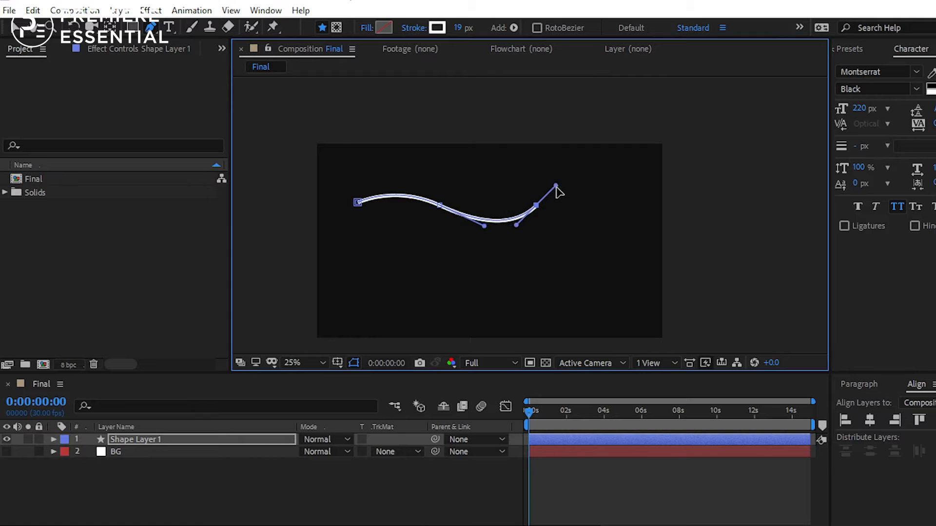
{"action": "left_click", "coordinate": [634, 217]}
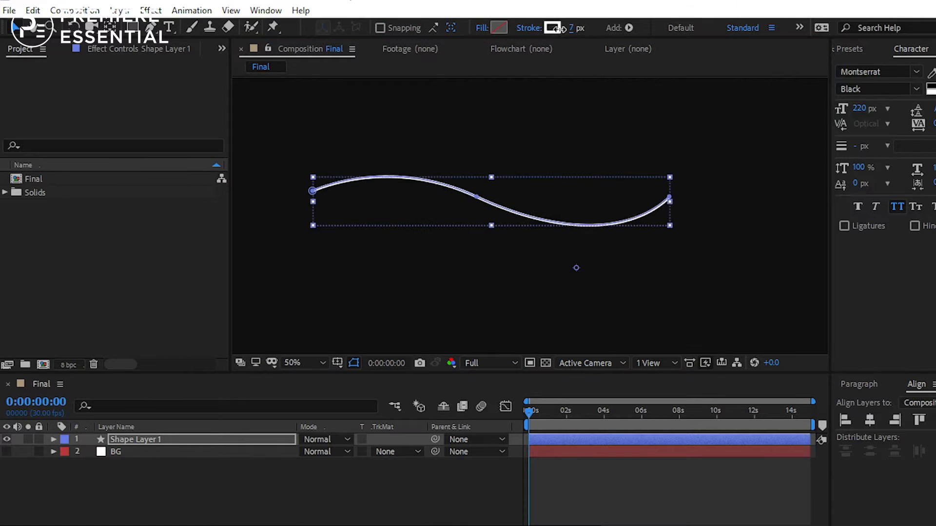
Set the wavy line's stroke width to 11 px and its line cap to Round Cap.
{"action": "left_click_drag", "start_coordinate": [558, 28], "coordinate": [563, 30]}
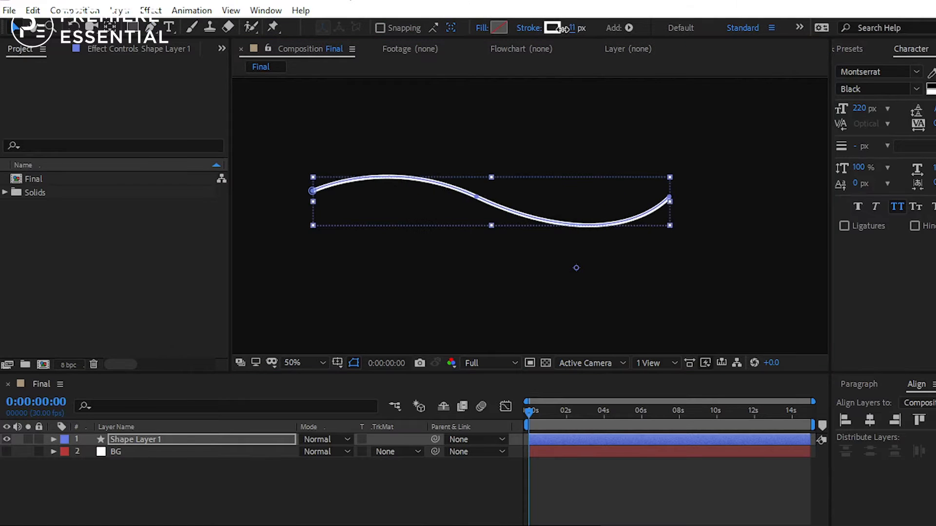
{"action": "left_click", "coordinate": [54, 440]}
{"action": "left_click_drag", "start_coordinate": [222, 374], "coordinate": [205, 298]}
{"action": "key", "text": "period"}
{"action": "left_click", "coordinate": [66, 378]}
{"action": "left_click", "coordinate": [96, 389]}
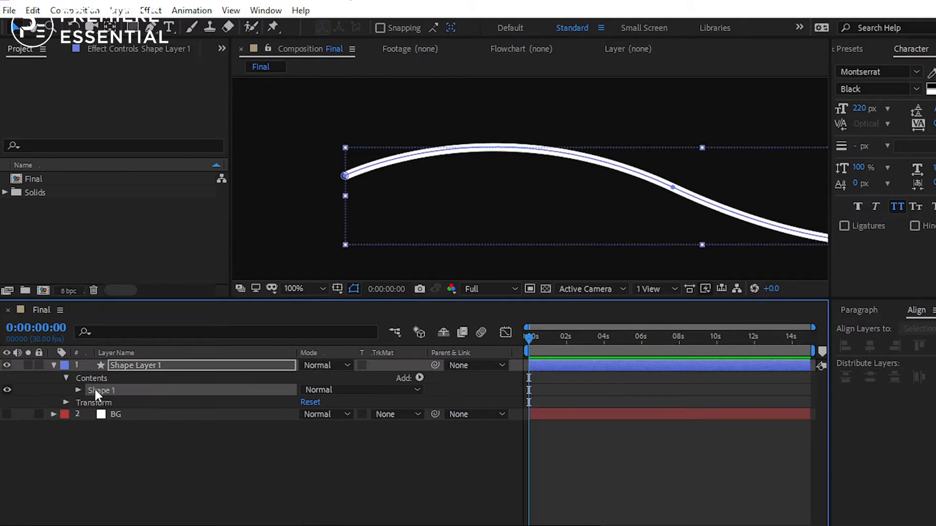
{"action": "left_click", "coordinate": [76, 389]}
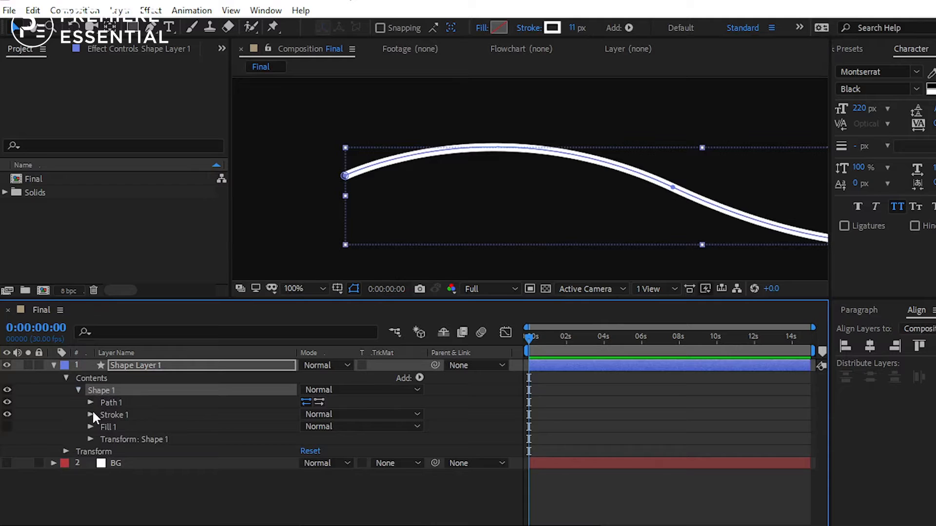
{"action": "left_click", "coordinate": [92, 412]}
{"action": "left_click", "coordinate": [135, 412]}
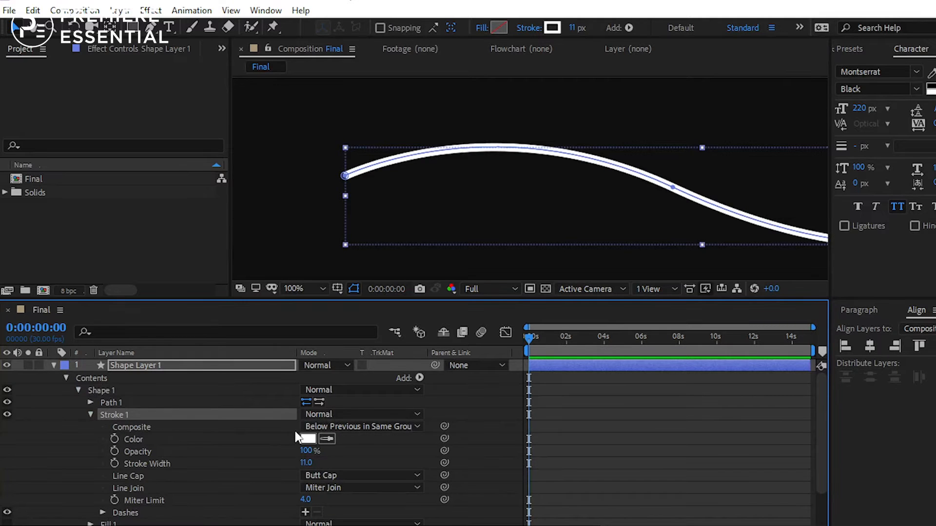
{"action": "left_click", "coordinate": [338, 476]}
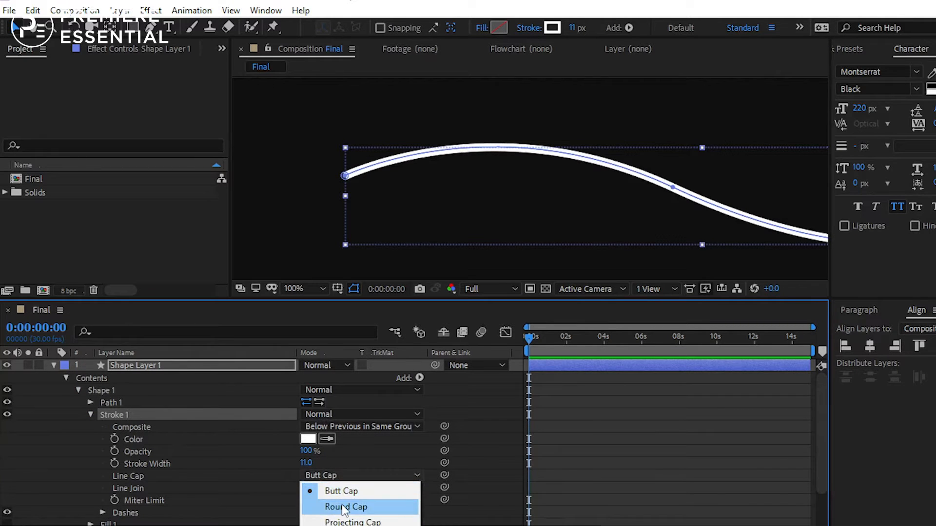
{"action": "left_click", "coordinate": [340, 505]}
{"action": "left_click", "coordinate": [318, 202]}
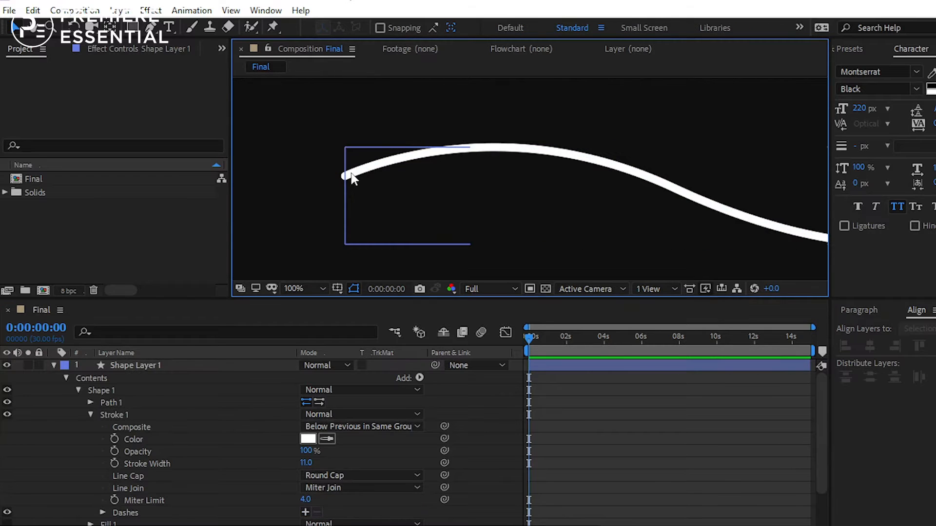
{"action": "left_click", "coordinate": [340, 476]}
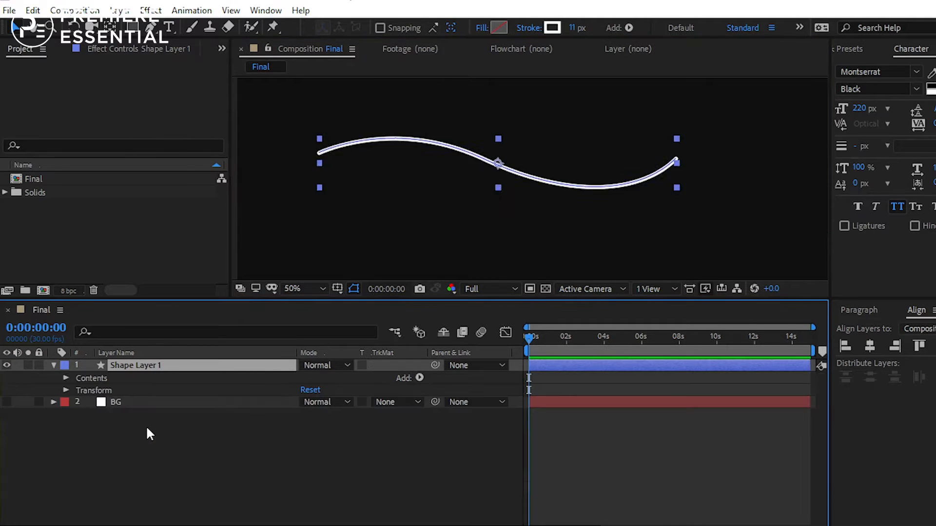
Add Trim Paths to Shape Layer 1 and expand its Start, End and Offset properties.
{"action": "left_click", "coordinate": [145, 425]}
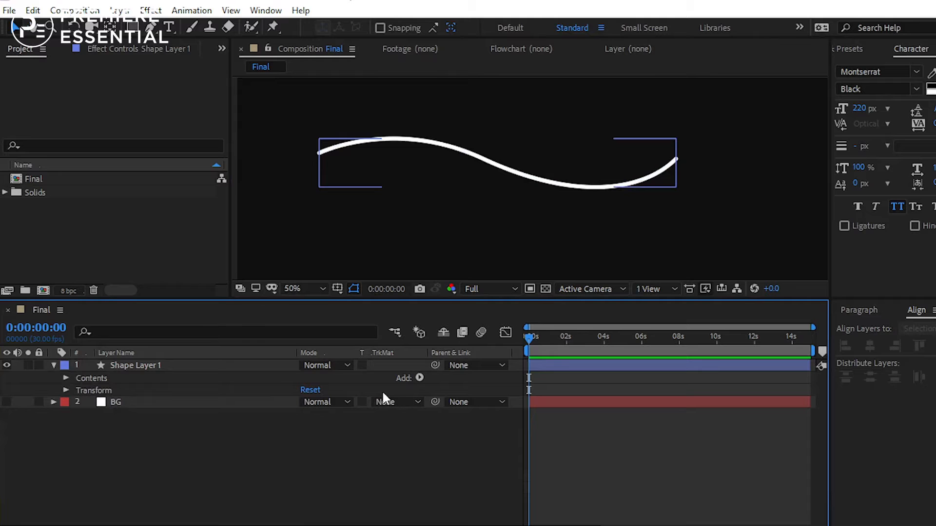
{"action": "left_click", "coordinate": [420, 378]}
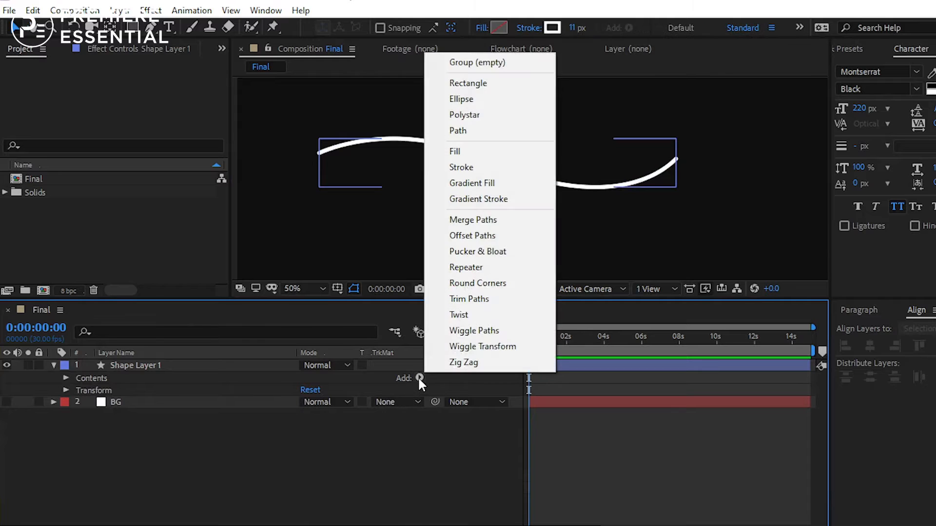
{"action": "left_click", "coordinate": [471, 299]}
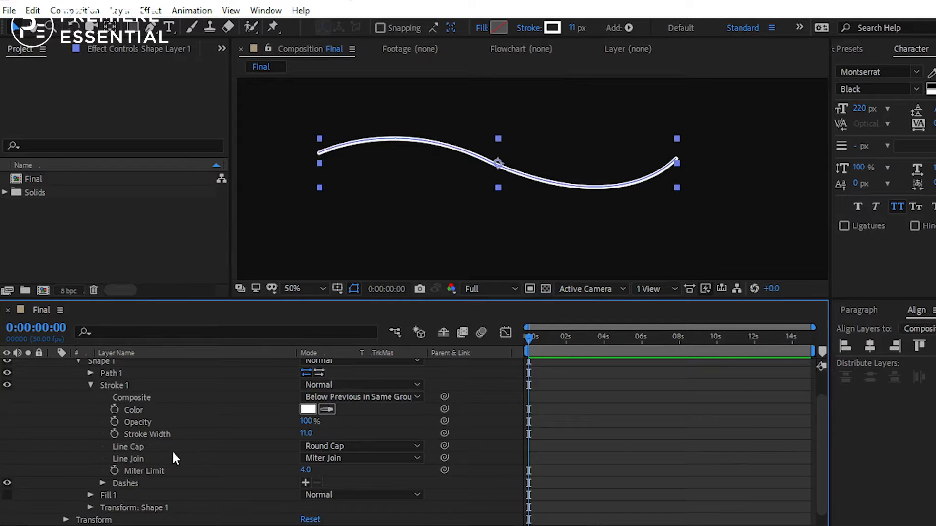
{"action": "scroll", "coordinate": [227, 394], "scroll_direction": "up", "scroll_amount": 2}
{"action": "left_click", "coordinate": [420, 378]}
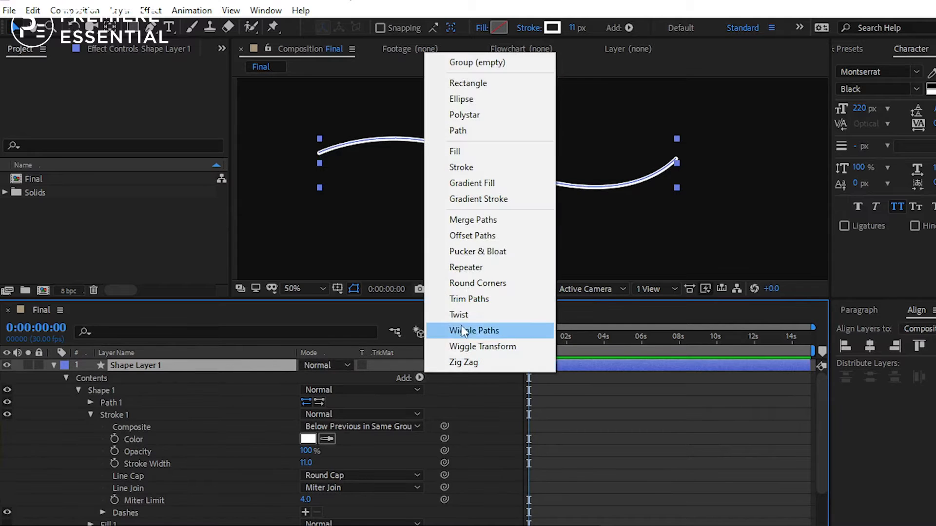
{"action": "left_click", "coordinate": [461, 298]}
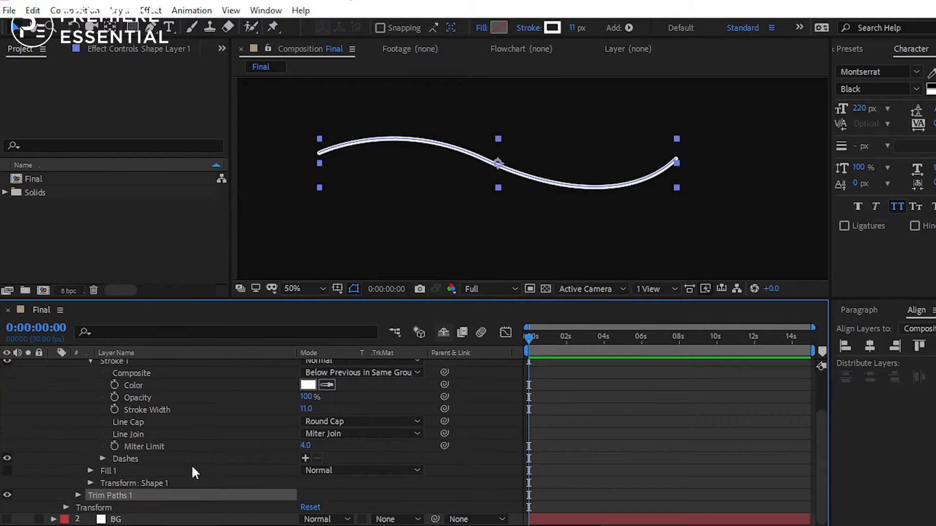
{"action": "scroll", "coordinate": [191, 464], "scroll_direction": "up", "scroll_amount": 4}
{"action": "left_click", "coordinate": [65, 378]}
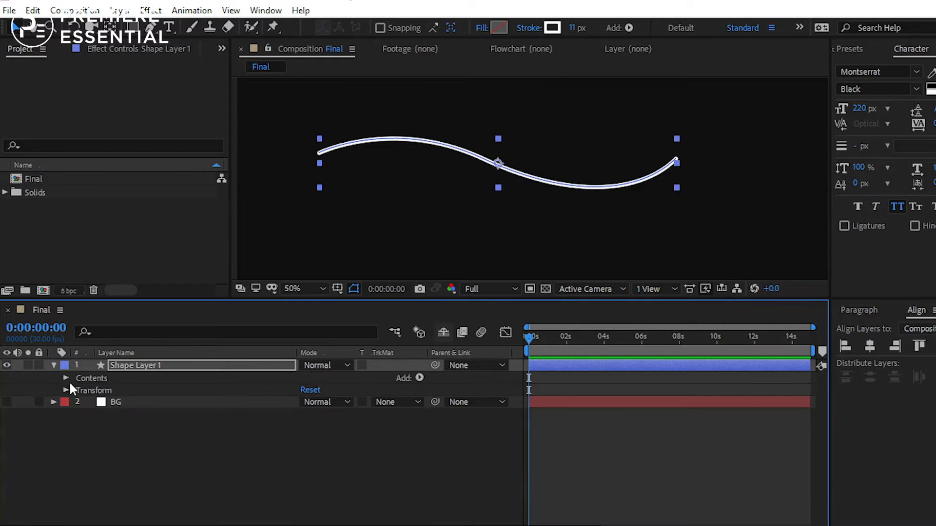
{"action": "left_click", "coordinate": [67, 378]}
{"action": "left_click", "coordinate": [79, 378]}
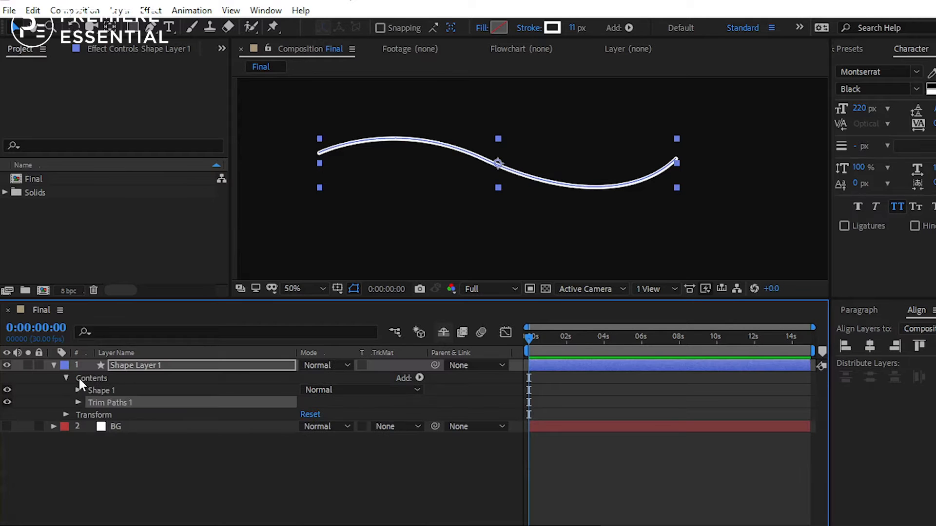
{"action": "left_click", "coordinate": [78, 403]}
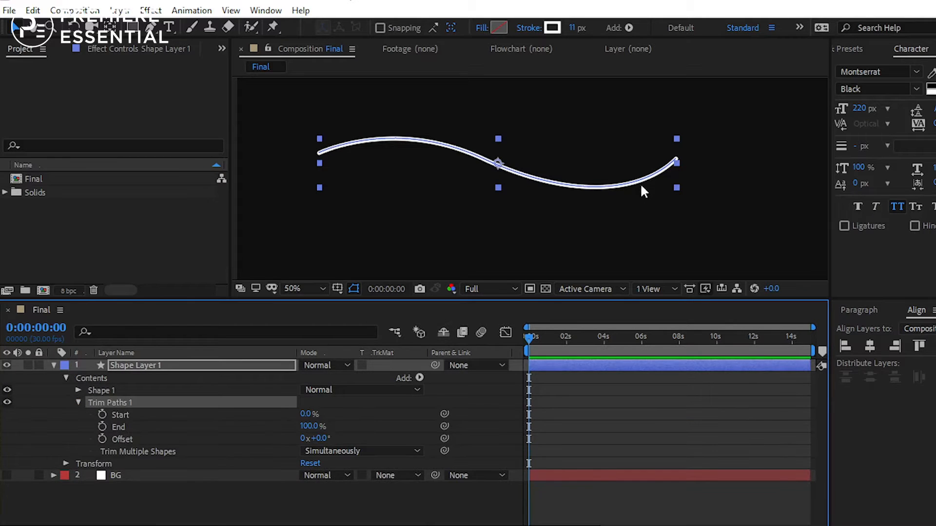
Duplicate Shape Layer 1 eleven times.
{"action": "scroll", "coordinate": [574, 197], "scroll_direction": "down", "scroll_amount": 2}
{"action": "left_click", "coordinate": [178, 369]}
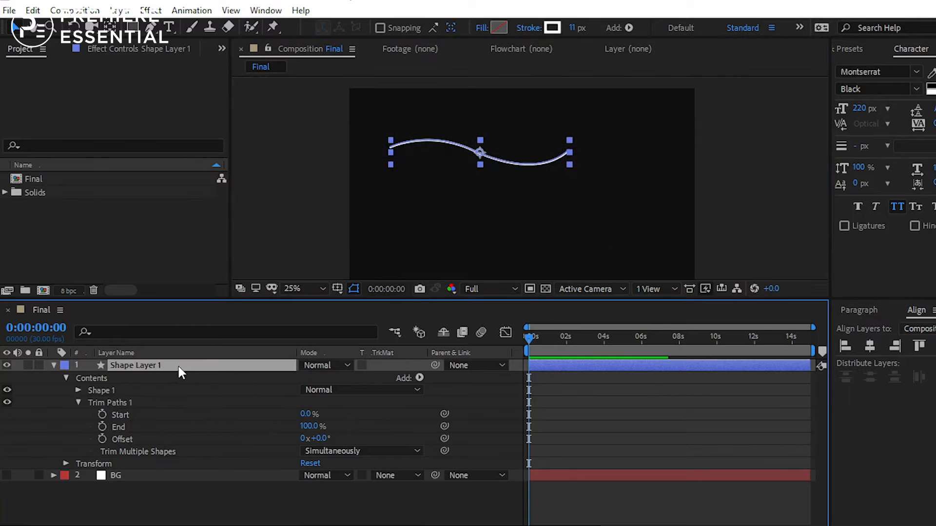
{"action": "key", "text": "ctrl+d"}
{"action": "key", "text": "ctrl+d"}
{"action": "key", "text": "ctrl+d"}
{"action": "key", "text": "ctrl+d"}
{"action": "key", "text": "ctrl+d"}
{"action": "key", "text": "ctrl+d"}
{"action": "key", "text": "ctrl+d"}
{"action": "key", "text": "ctrl+d"}
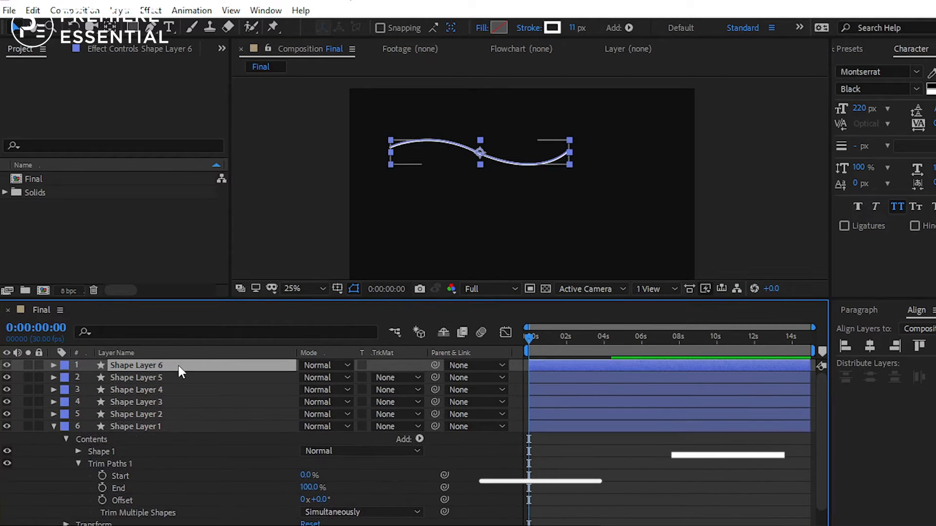
{"action": "key", "text": "ctrl+d"}
{"action": "key", "text": "ctrl+d"}
{"action": "key", "text": "ctrl+d"}
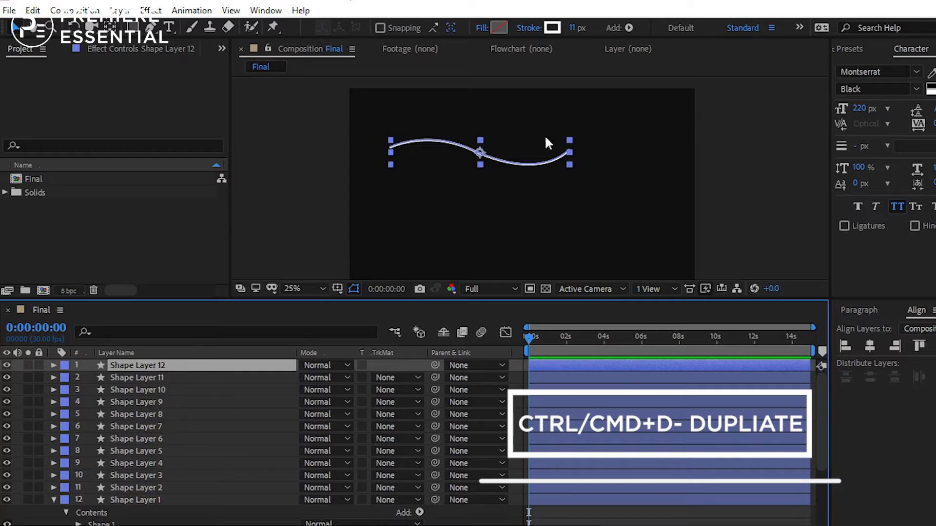
Place Shape Layers 12, 11 and 10 one under another below the original line, each shifted slightly to the right.
{"action": "left_click_drag", "start_coordinate": [515, 166], "coordinate": [547, 209]}
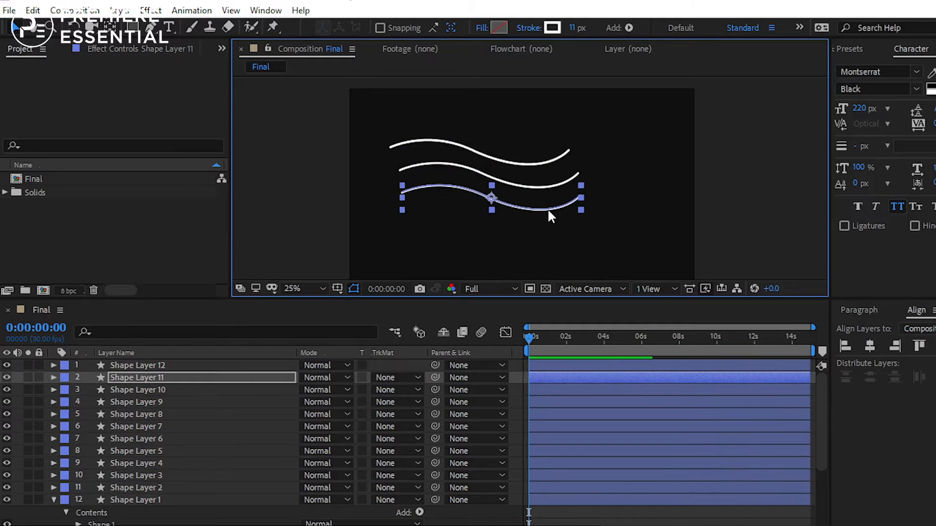
{"action": "left_click", "coordinate": [525, 161]}
{"action": "left_click", "coordinate": [433, 142]}
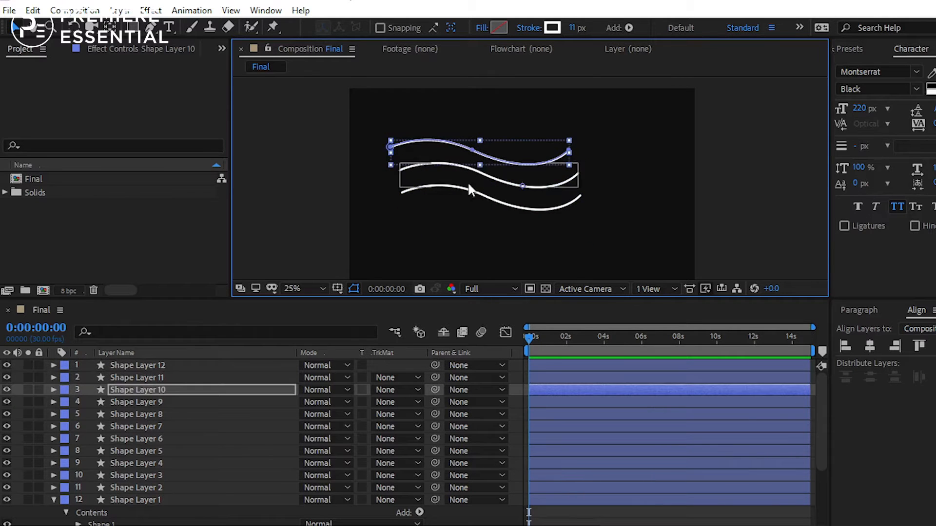
{"action": "double_click", "coordinate": [434, 141]}
{"action": "left_click_drag", "start_coordinate": [433, 141], "coordinate": [489, 218]}
Place Shape Layer 9 above the original wavy line, shifted slightly to the left.
{"action": "left_click", "coordinate": [152, 393]}
{"action": "left_click", "coordinate": [460, 141]}
{"action": "left_click_drag", "start_coordinate": [460, 142], "coordinate": [449, 125]}
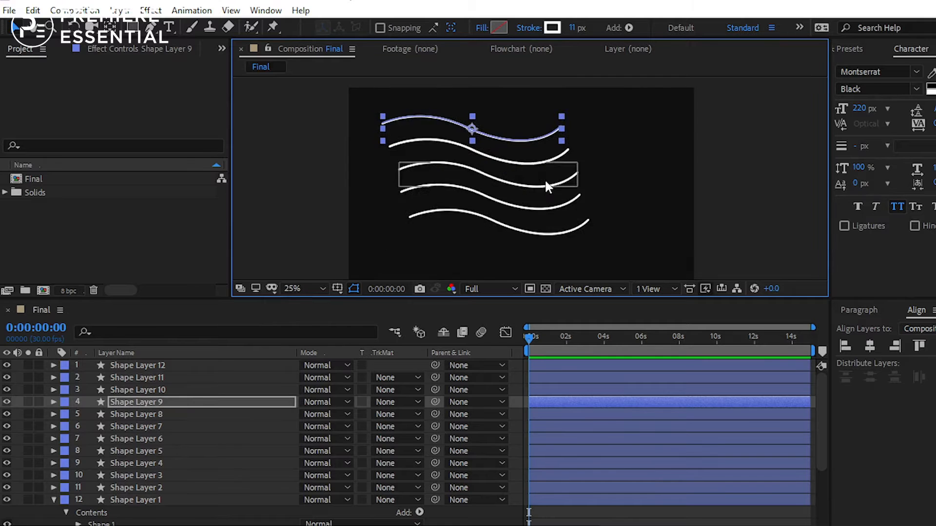
{"action": "left_click_drag", "start_coordinate": [504, 199], "coordinate": [454, 141]}
{"action": "left_click_drag", "start_coordinate": [455, 84], "coordinate": [483, 194]}
{"action": "key", "text": "ctrl+z"}
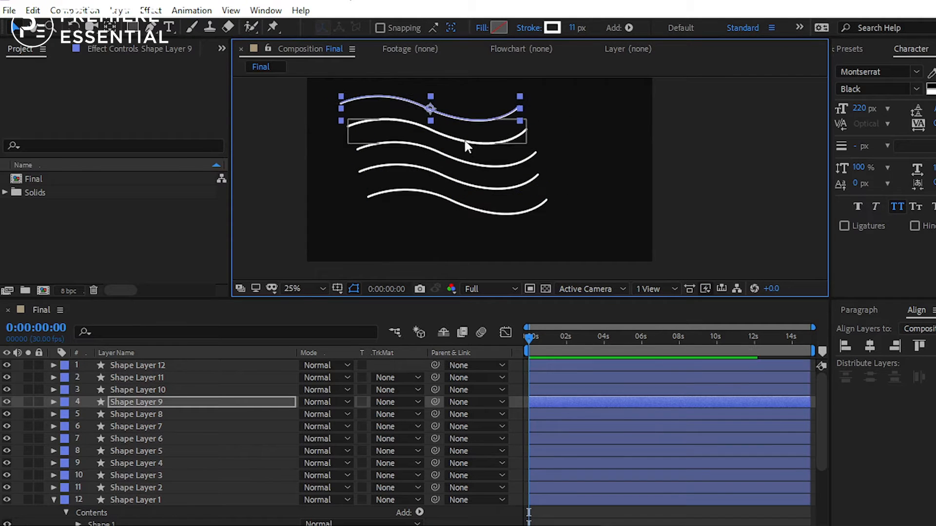
Place Shape Layers 8 and 7 below the lowest wavy line, continuing the staggered spacing down to the composition's lower edge.
{"action": "left_click_drag", "start_coordinate": [463, 138], "coordinate": [497, 238]}
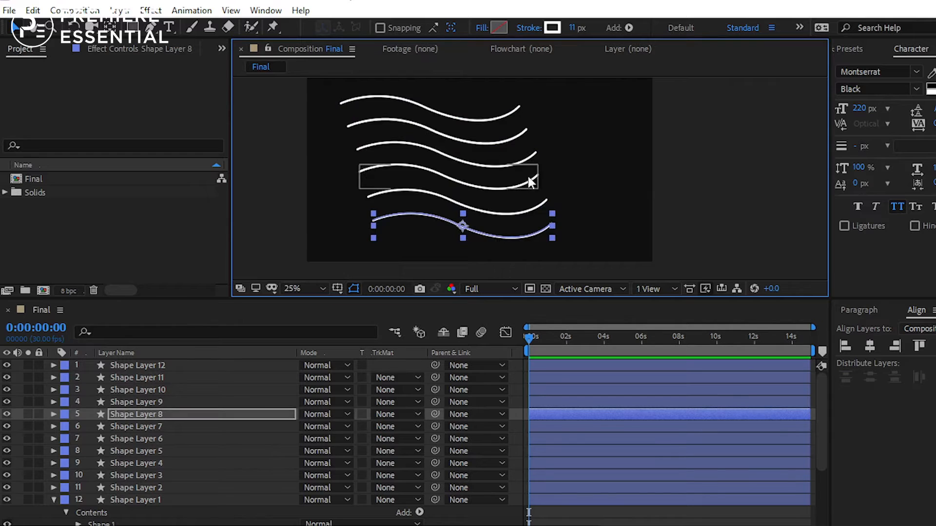
{"action": "left_click_drag", "start_coordinate": [531, 181], "coordinate": [502, 154]}
{"action": "left_click", "coordinate": [478, 216]}
{"action": "left_click_drag", "start_coordinate": [421, 104], "coordinate": [422, 187]}
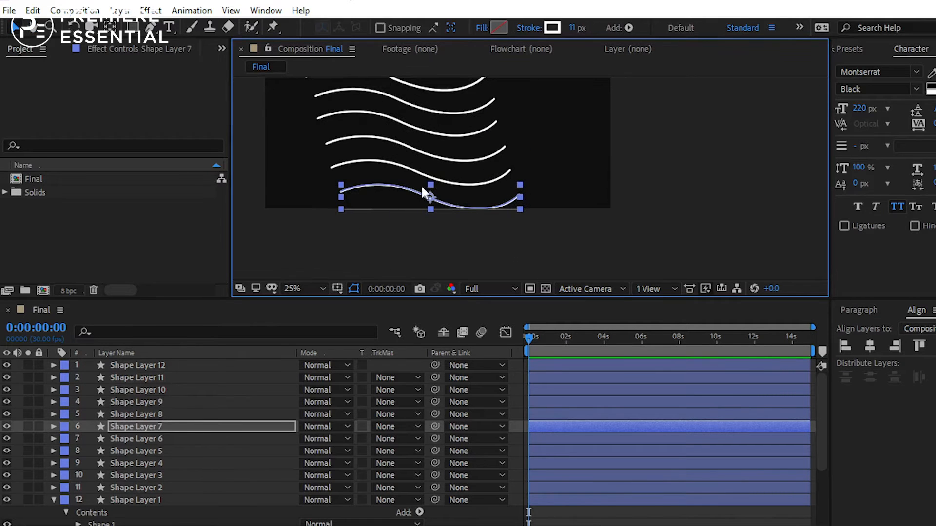
Place Shape Layer 6 and further copies so the staggered wavy lines extend past the composition's upper and lower edges.
{"action": "left_click", "coordinate": [171, 438]}
{"action": "left_click_drag", "start_coordinate": [414, 91], "coordinate": [458, 240]}
{"action": "scroll", "coordinate": [481, 123], "scroll_direction": "down", "scroll_amount": 1}
{"action": "scroll", "coordinate": [481, 124], "scroll_direction": "up", "scroll_amount": 1}
{"action": "left_click_drag", "start_coordinate": [431, 141], "coordinate": [449, 193]}
{"action": "scroll", "coordinate": [436, 154], "scroll_direction": "down", "scroll_amount": 1}
{"action": "scroll", "coordinate": [436, 154], "scroll_direction": "up", "scroll_amount": 1}
{"action": "scroll", "coordinate": [436, 159], "scroll_direction": "down", "scroll_amount": 1}
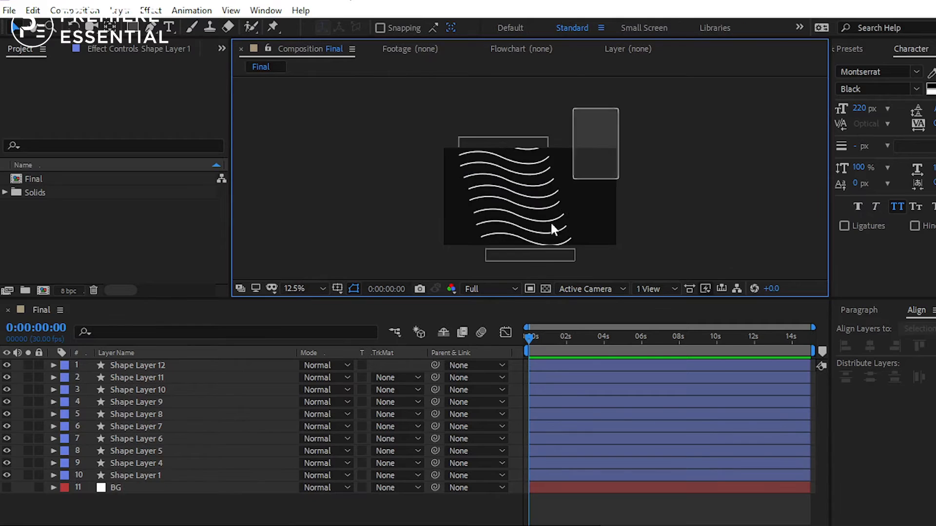
Start Trim Paths keyframes for Start and End on Shape Layer 12 at the beginning of the composition.
{"action": "left_click_drag", "start_coordinate": [467, 265], "coordinate": [466, 266]}
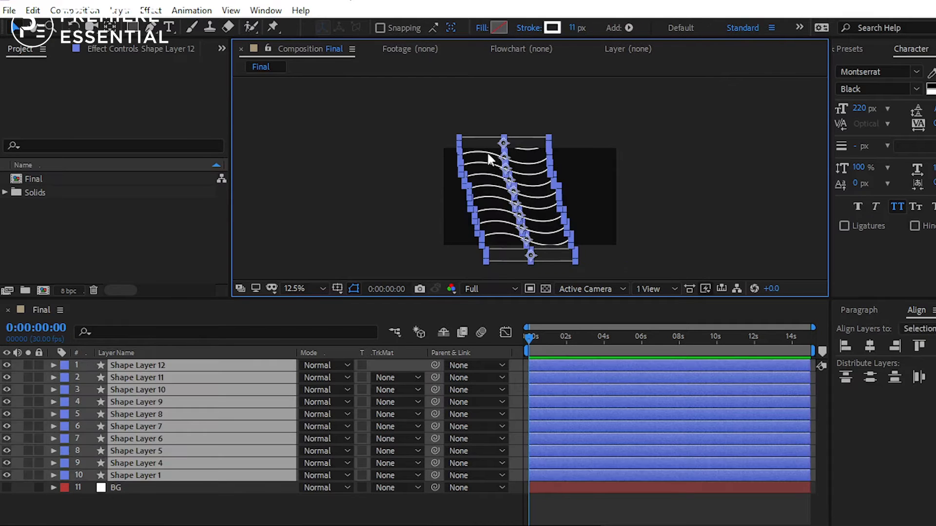
{"action": "left_click", "coordinate": [382, 216]}
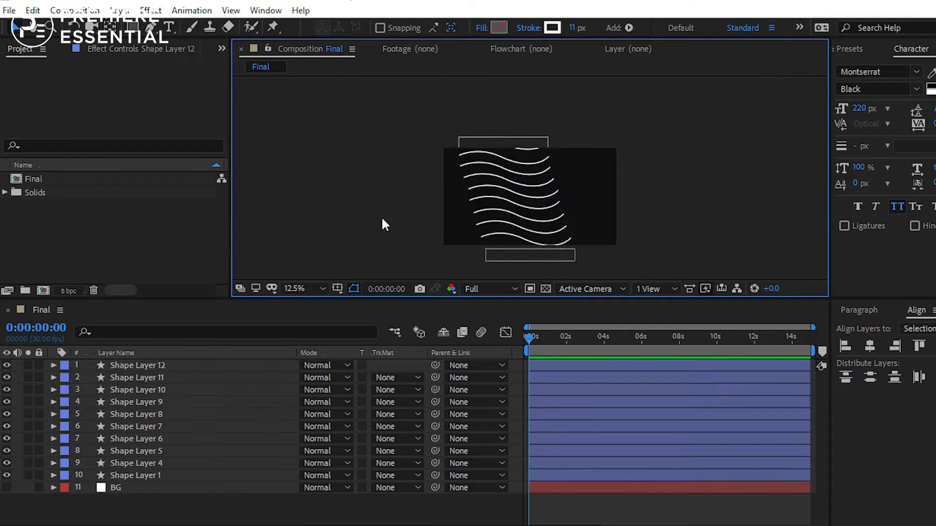
{"action": "scroll", "coordinate": [381, 215], "scroll_direction": "up", "scroll_amount": 1}
{"action": "left_click", "coordinate": [54, 365]}
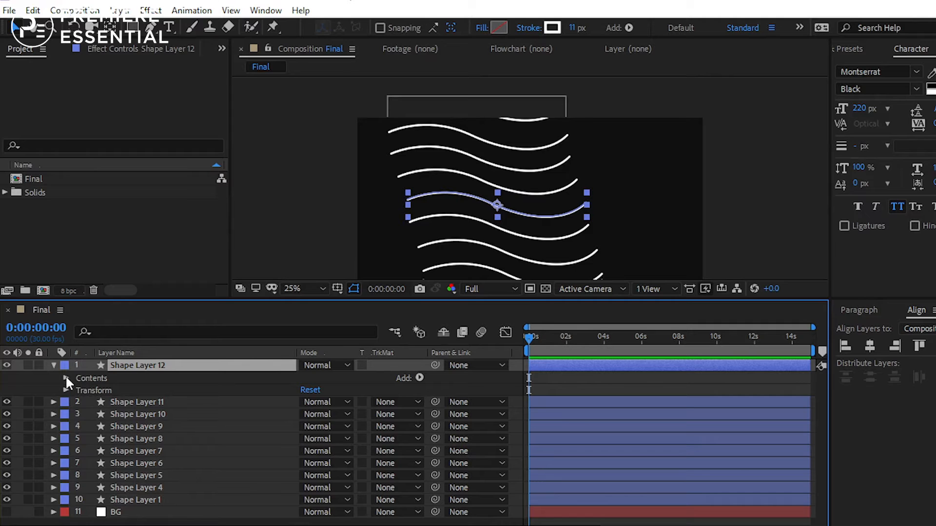
{"action": "left_click", "coordinate": [66, 378]}
{"action": "left_click", "coordinate": [79, 402]}
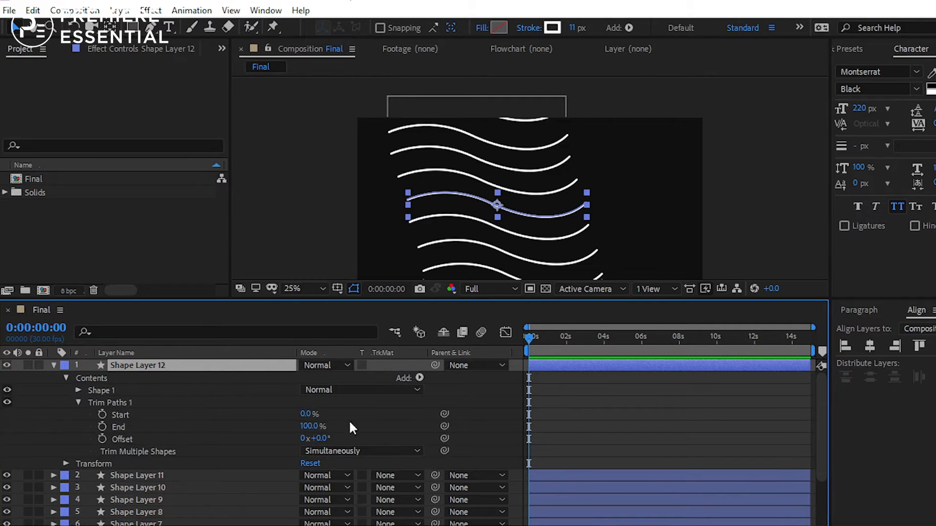
{"action": "left_click", "coordinate": [101, 415]}
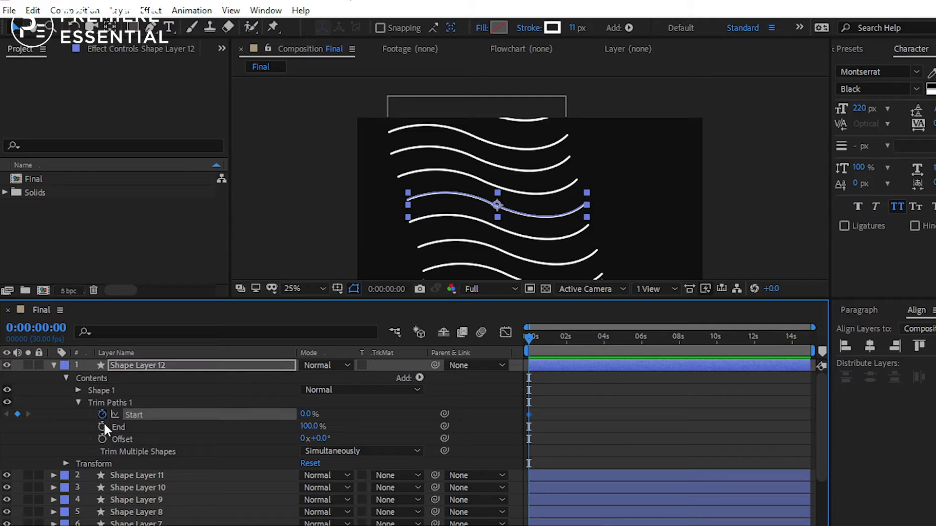
{"action": "left_click", "coordinate": [102, 427]}
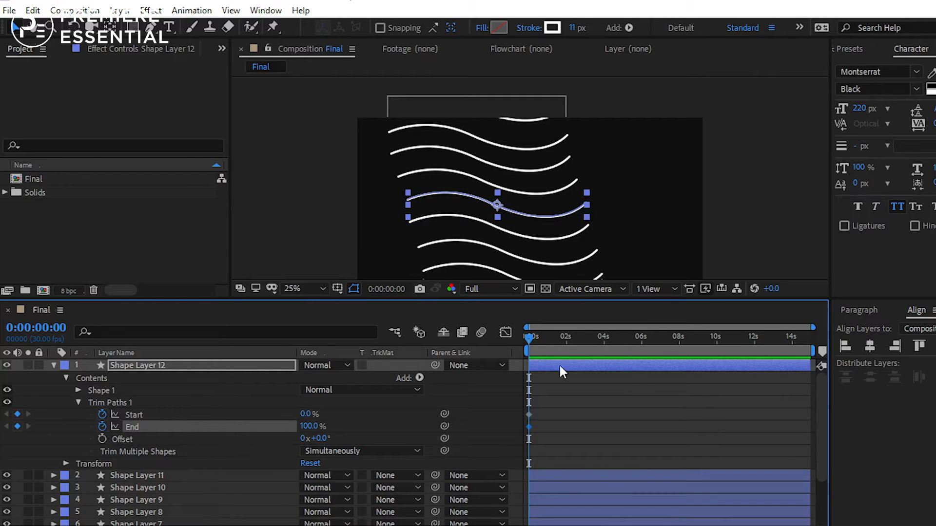
Shift Shape Layer 12's Start and End keyframes to 0:00:01:00 and set Start to 31% and End to 64% there.
{"action": "left_click_drag", "start_coordinate": [564, 388], "coordinate": [548, 422]}
{"action": "left_click", "coordinate": [547, 342]}
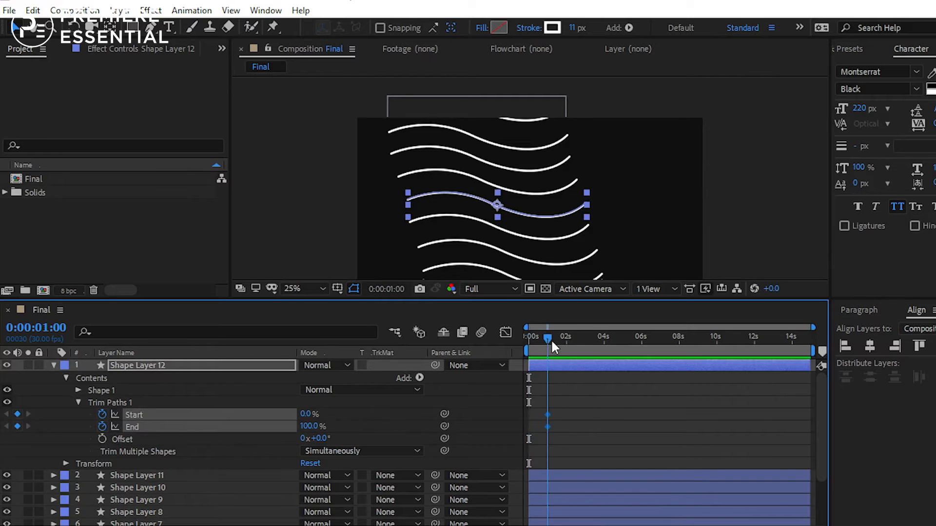
{"action": "left_click", "coordinate": [556, 376]}
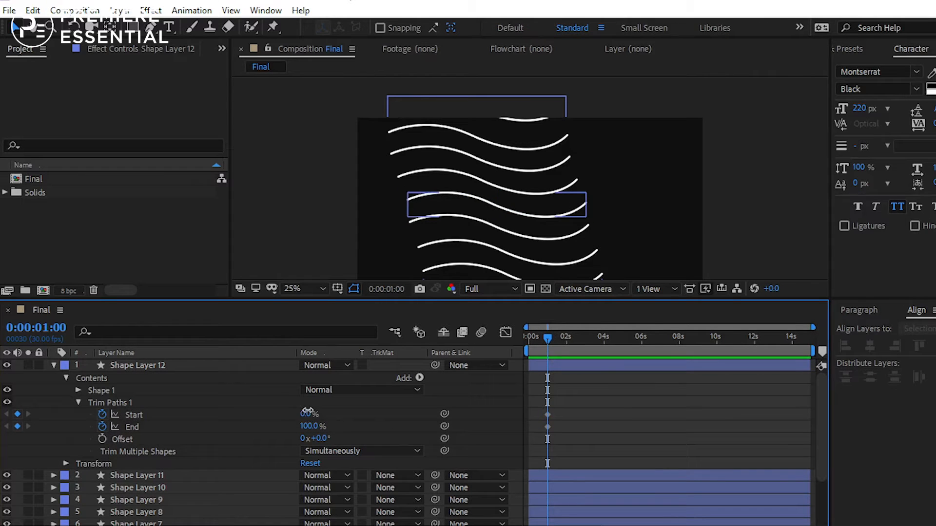
{"action": "left_click", "coordinate": [283, 414]}
{"action": "left_click_drag", "start_coordinate": [304, 414], "coordinate": [280, 429]}
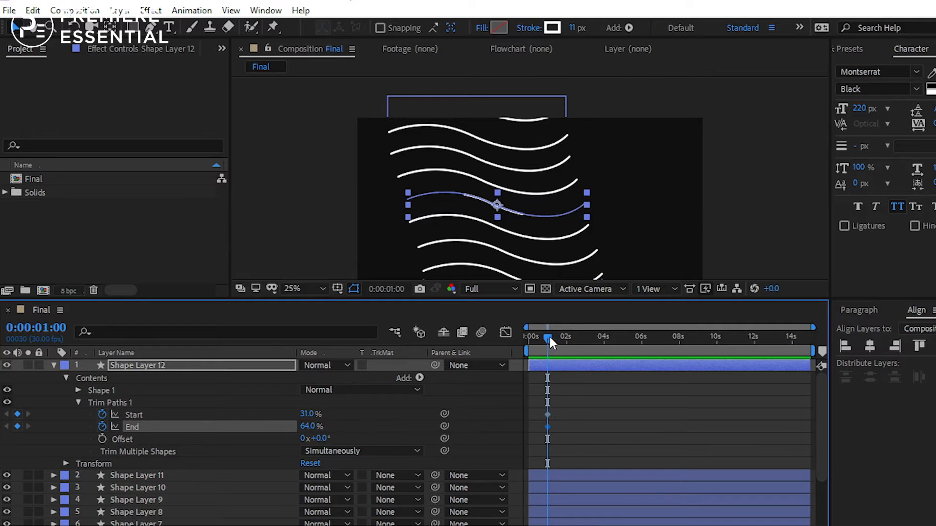
Add second Start and End keyframes with changed trim values to Shape Layer 12 at 0:00:12:06, and preview the animation.
{"action": "left_click_drag", "start_coordinate": [688, 334], "coordinate": [759, 337]}
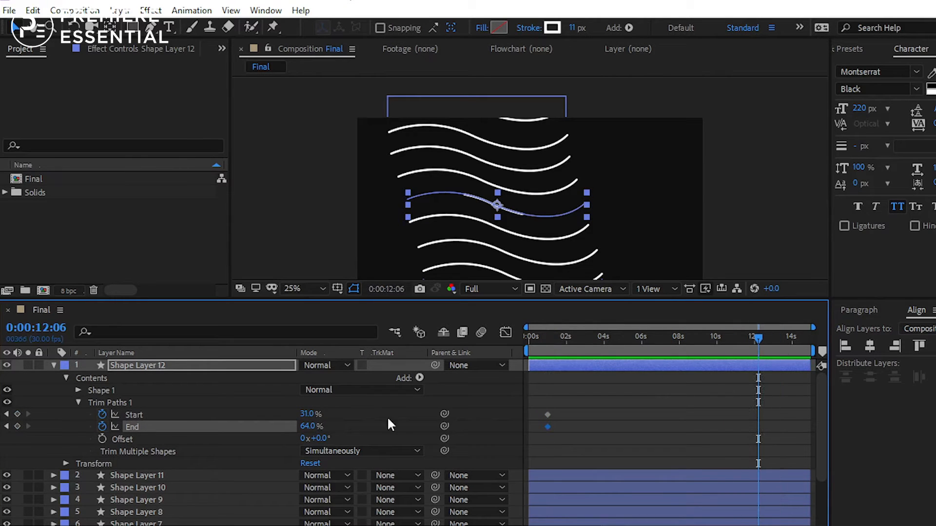
{"action": "left_click_drag", "start_coordinate": [311, 414], "coordinate": [330, 424]}
{"action": "left_click", "coordinate": [310, 427]}
{"action": "left_click_drag", "start_coordinate": [634, 339], "coordinate": [537, 356]}
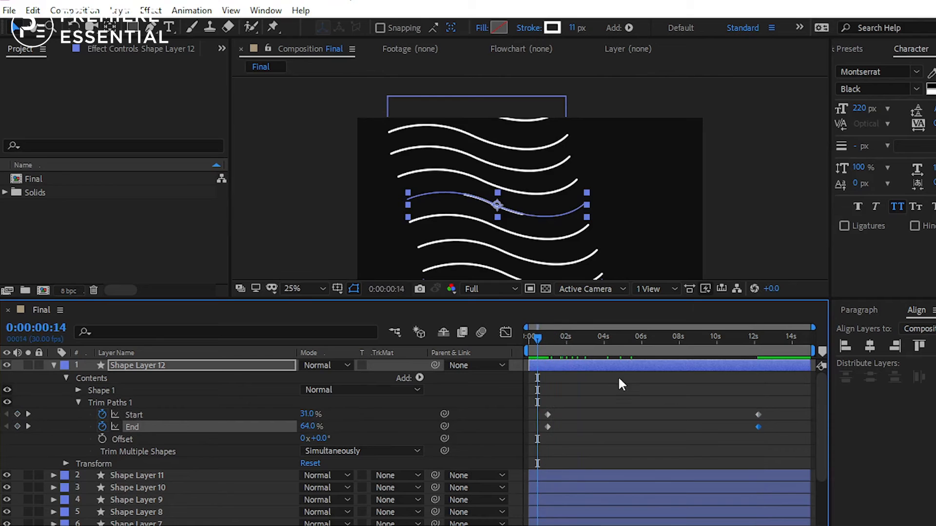
{"action": "key", "text": "space"}
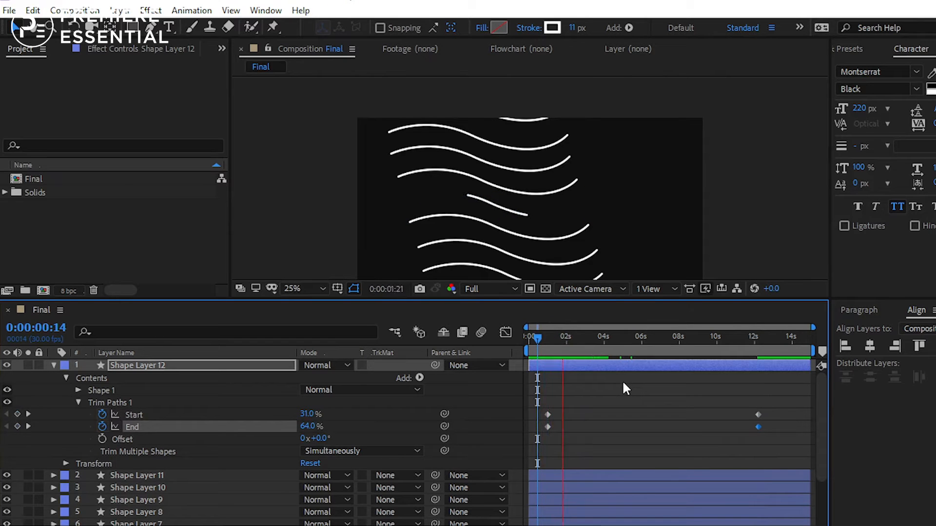
{"action": "left_click_drag", "start_coordinate": [746, 338], "coordinate": [569, 353]}
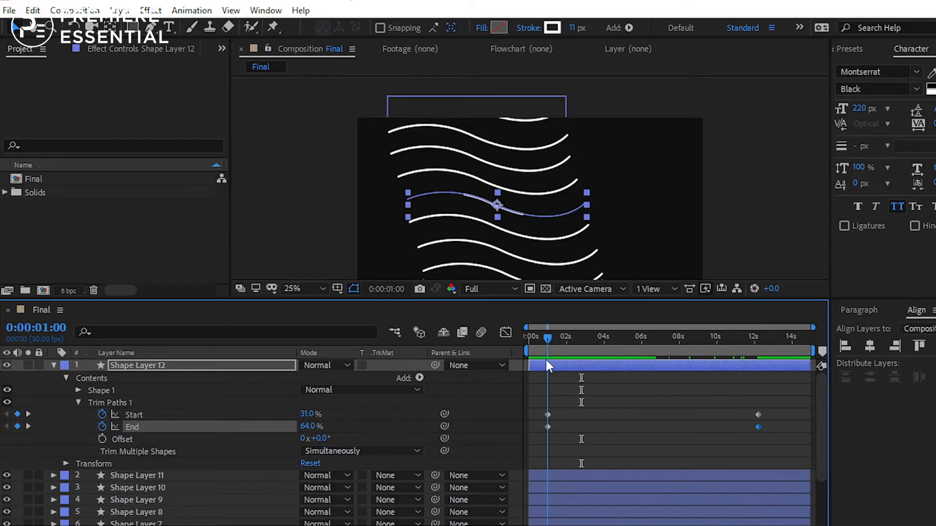
Set Shape Layer 12's Start to 3% and End to 26% at 0:00:01:00, and bring its last keyframes forward to 0:00:03:08.
{"action": "mouse_move", "coordinate": [303, 414]}
{"action": "left_mouse_down"}
{"action": "mouse_move", "coordinate": [273, 415]}
{"action": "mouse_move", "coordinate": [287, 426]}
{"action": "mouse_move", "coordinate": [278, 426]}
{"action": "mouse_move", "coordinate": [291, 413]}
{"action": "left_mouse_up"}
{"action": "left_click_drag", "start_coordinate": [547, 339], "coordinate": [644, 390]}
{"action": "left_click_drag", "start_coordinate": [765, 409], "coordinate": [751, 432]}
{"action": "left_click_drag", "start_coordinate": [758, 413], "coordinate": [589, 418]}
{"action": "left_click", "coordinate": [542, 337]}
{"action": "key", "text": "space"}
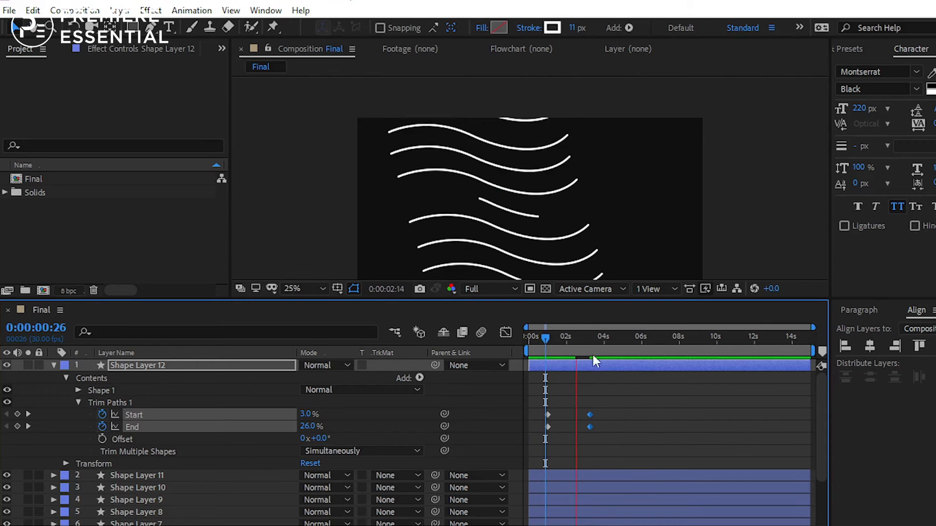
{"action": "left_click", "coordinate": [585, 337]}
{"action": "key", "text": "space"}
Set the Trim Paths Offset of Shape Layer 12 to -77° and preview the moving line.
{"action": "left_click_drag", "start_coordinate": [590, 337], "coordinate": [568, 371]}
{"action": "left_click", "coordinate": [596, 400]}
{"action": "left_click", "coordinate": [122, 439]}
{"action": "left_click_drag", "start_coordinate": [317, 439], "coordinate": [271, 443]}
{"action": "left_click_drag", "start_coordinate": [565, 337], "coordinate": [544, 337]}
{"action": "key", "text": "space"}
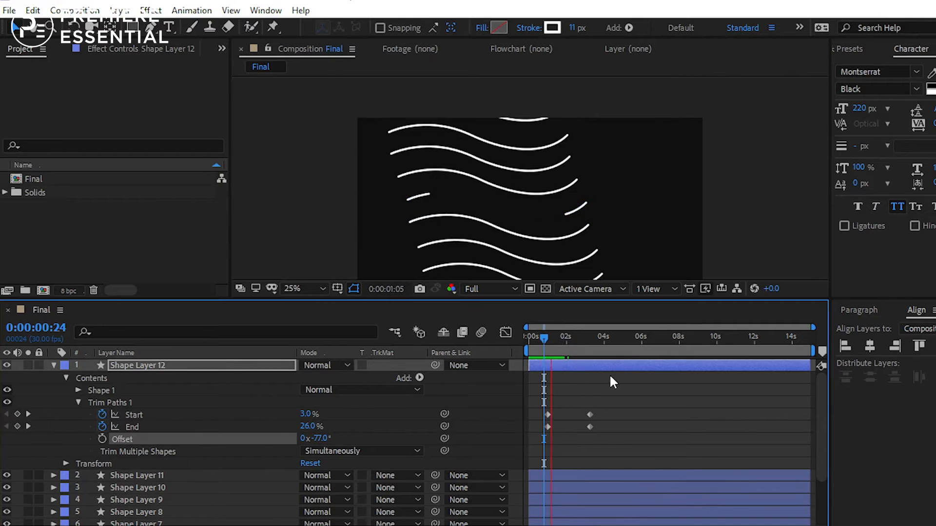
{"action": "left_click", "coordinate": [569, 339]}
Add Trim Paths keyframes to Shape Layer 11 at 0:00:01:00 with Start at 78% and End at 82%.
{"action": "scroll", "coordinate": [292, 410], "scroll_direction": "down", "scroll_amount": 2}
{"action": "left_click", "coordinate": [54, 410]}
{"action": "left_click", "coordinate": [66, 421]}
{"action": "left_click", "coordinate": [78, 446]}
{"action": "scroll", "coordinate": [342, 415], "scroll_direction": "down", "scroll_amount": 1}
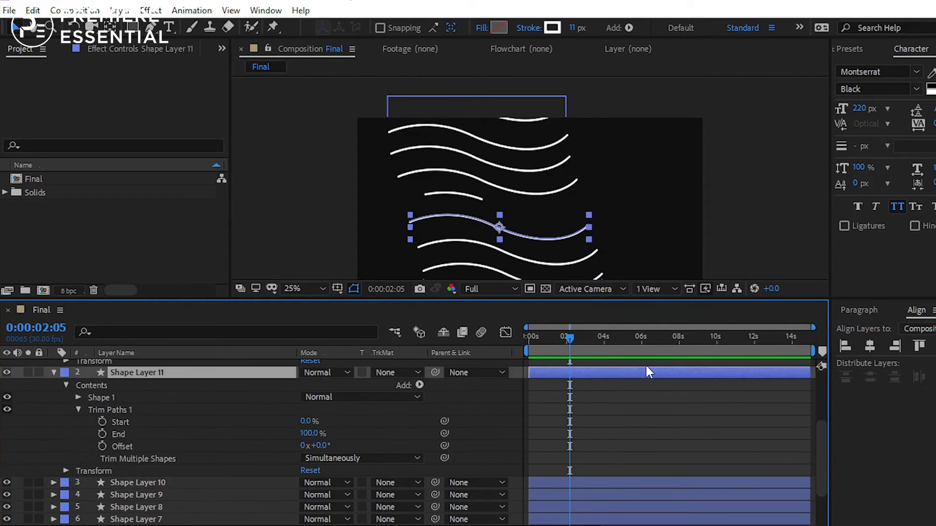
{"action": "scroll", "coordinate": [647, 372], "scroll_direction": "up", "scroll_amount": 2}
{"action": "key", "text": "j"}
{"action": "scroll", "coordinate": [574, 416], "scroll_direction": "down", "scroll_amount": 1}
{"action": "left_click", "coordinate": [102, 459]}
{"action": "left_click", "coordinate": [102, 471]}
{"action": "mouse_move", "coordinate": [307, 458]}
{"action": "left_mouse_down"}
{"action": "mouse_move", "coordinate": [359, 452]}
{"action": "mouse_move", "coordinate": [299, 469]}
{"action": "left_mouse_up"}
Keyframe Shape Layer 11's Start at 79% and End at 100% at 0:00:03:08, and set its Offset to 116°.
{"action": "left_click_drag", "start_coordinate": [548, 338], "coordinate": [590, 338]}
{"action": "left_click_drag", "start_coordinate": [308, 458], "coordinate": [328, 469]}
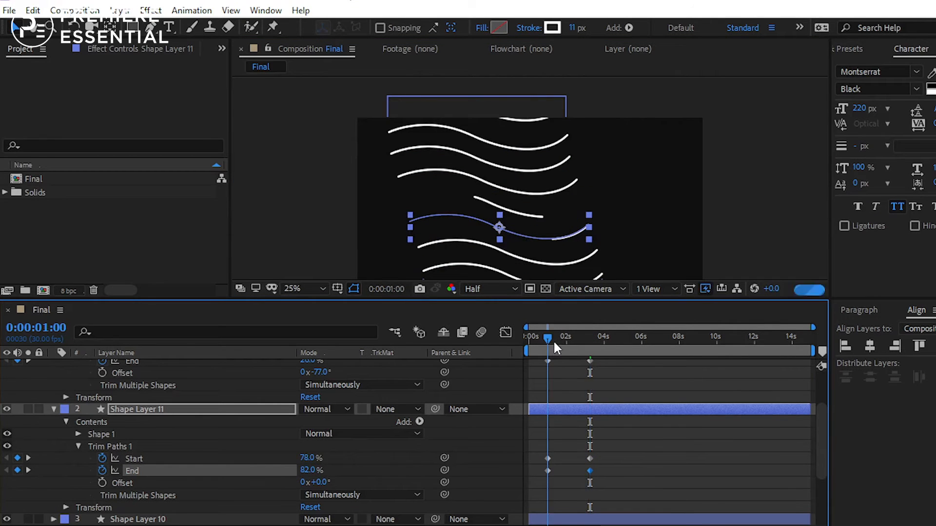
{"action": "mouse_move", "coordinate": [589, 338]}
{"action": "left_mouse_down"}
{"action": "mouse_move", "coordinate": [573, 343]}
{"action": "mouse_move", "coordinate": [590, 341]}
{"action": "left_mouse_up"}
{"action": "left_click_drag", "start_coordinate": [319, 483], "coordinate": [397, 475]}
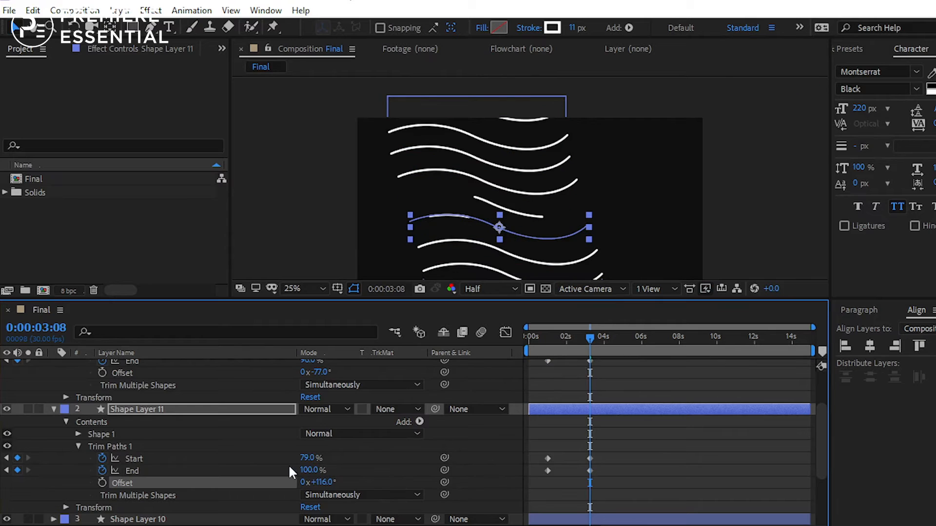
Expand the Trim Paths properties of Shape Layer 10 and go to 0:00:01:00, in line with the first keyframes of the layers above.
{"action": "scroll", "coordinate": [243, 453], "scroll_direction": "down", "scroll_amount": 3}
{"action": "left_click", "coordinate": [53, 422]}
{"action": "left_click", "coordinate": [120, 422]}
{"action": "key", "text": "ctrl+v"}
{"action": "left_click", "coordinate": [78, 458]}
{"action": "scroll", "coordinate": [138, 452], "scroll_direction": "down", "scroll_amount": 1}
{"action": "left_click", "coordinate": [138, 435]}
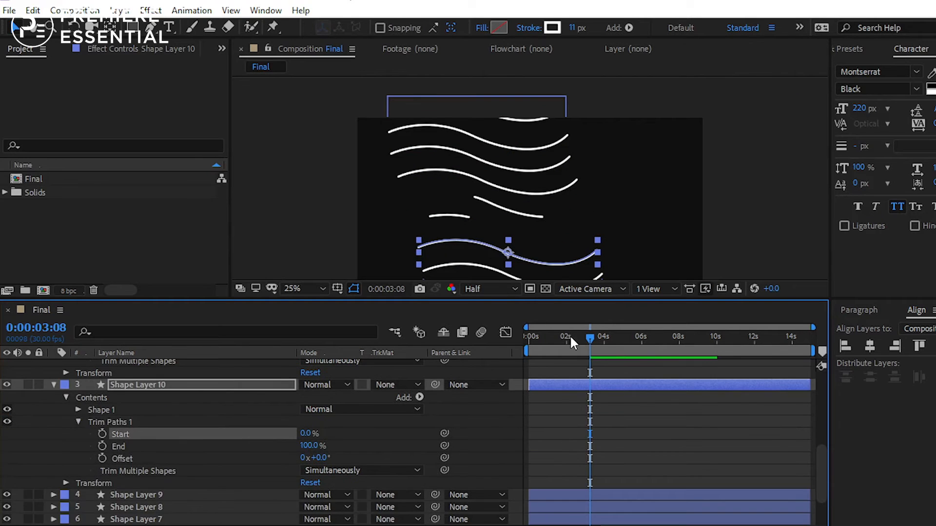
{"action": "left_click", "coordinate": [528, 337]}
{"action": "scroll", "coordinate": [541, 337], "scroll_direction": "up", "scroll_amount": 3}
{"action": "left_click", "coordinate": [547, 337]}
{"action": "scroll", "coordinate": [181, 431], "scroll_direction": "down", "scroll_amount": 3}
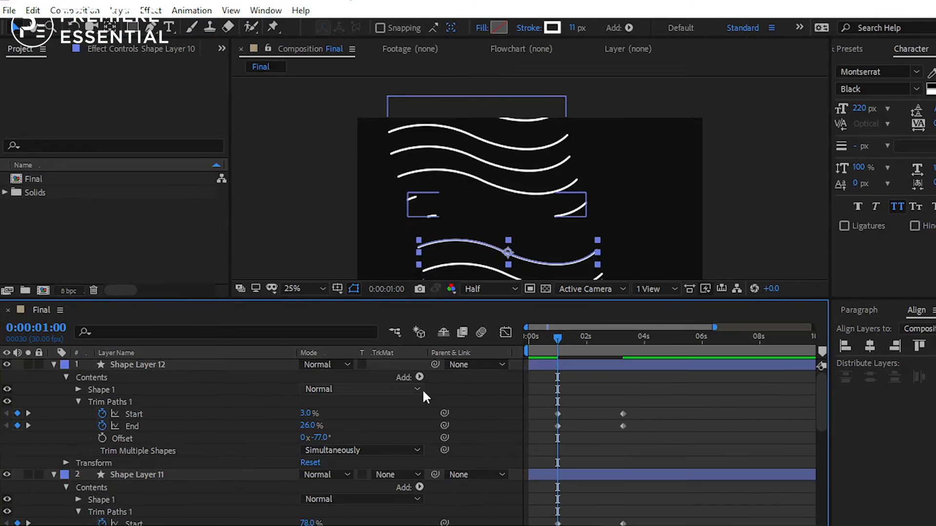
{"action": "scroll", "coordinate": [139, 451], "scroll_direction": "down", "scroll_amount": 6}
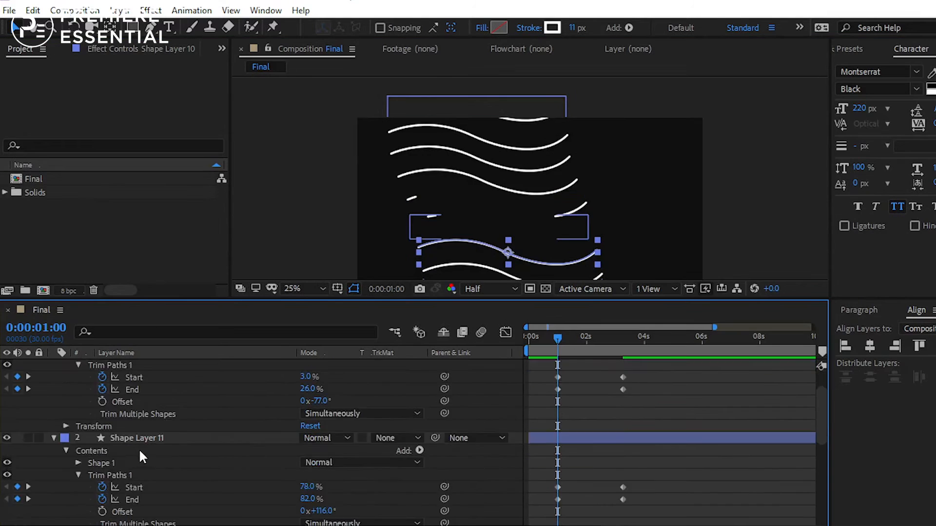
Add Start and End keyframes to Shape Layer 10 at 0:00:01:00, with Start at 0% and End at 29%.
{"action": "left_click", "coordinate": [102, 414]}
{"action": "left_click", "coordinate": [102, 425]}
{"action": "left_click_drag", "start_coordinate": [306, 414], "coordinate": [286, 425]}
{"action": "left_click_drag", "start_coordinate": [520, 175], "coordinate": [494, 108]}
{"action": "left_click_drag", "start_coordinate": [310, 426], "coordinate": [301, 425]}
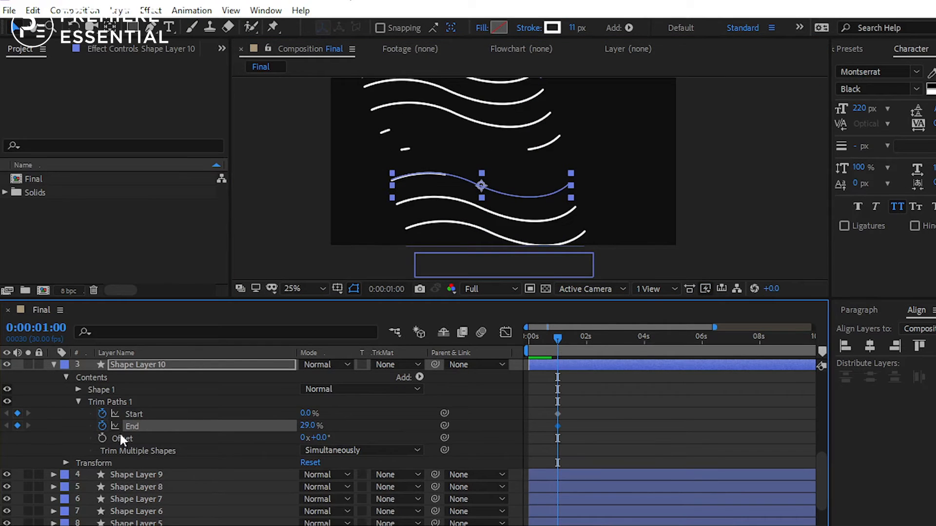
Keyframe Shape Layer 10's Start at 2% and End at 52% at 0:00:03:08, and animate its Offset from 43° to 6x+323° at 0:00:08:10.
{"action": "left_click", "coordinate": [623, 337]}
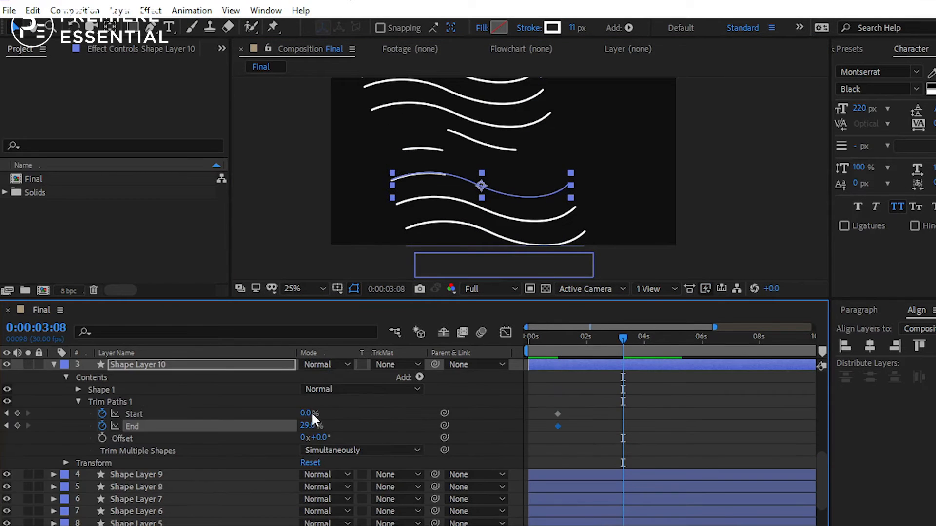
{"action": "left_click_drag", "start_coordinate": [312, 414], "coordinate": [348, 429]}
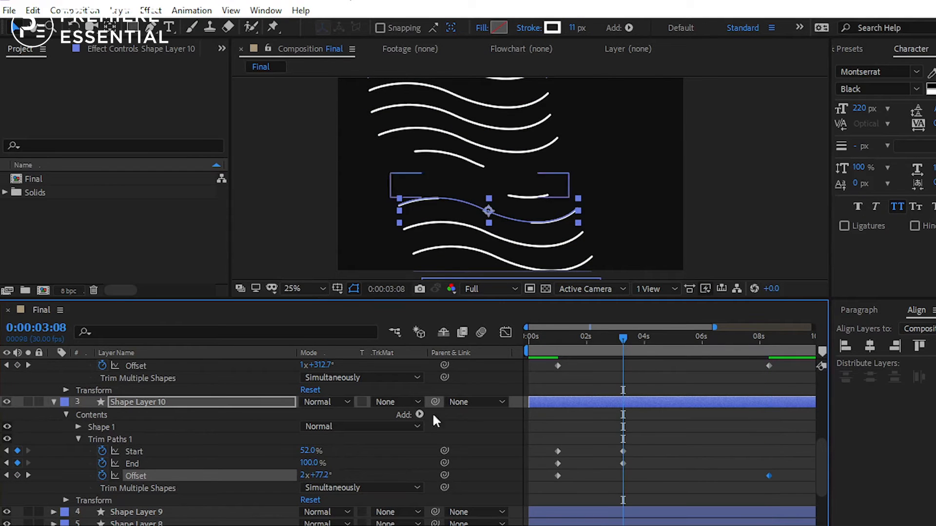
{"action": "left_click_drag", "start_coordinate": [312, 462], "coordinate": [292, 460]}
Keyframe Shape Layer 9's Trim Paths at 0:00:01:00 with Start 100%, End 93% and Offset 0°.
{"action": "left_click", "coordinate": [134, 451]}
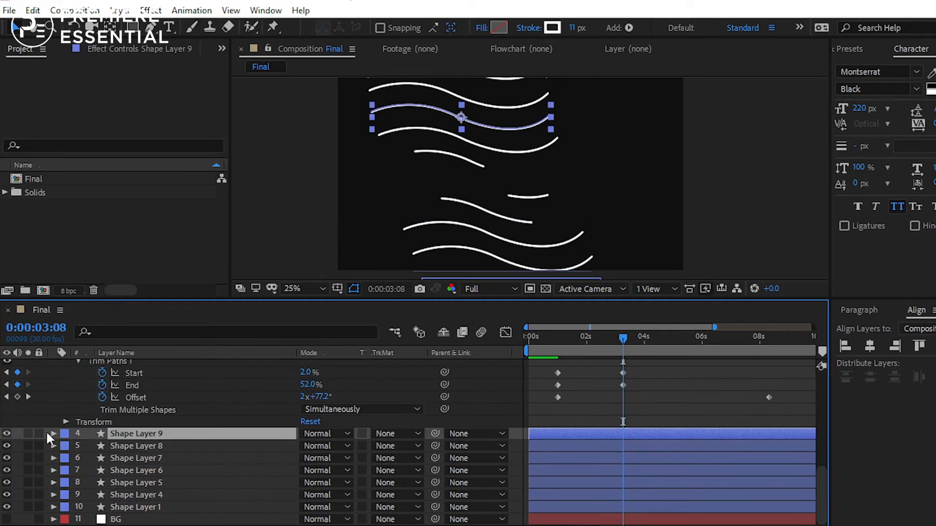
{"action": "left_click", "coordinate": [53, 434]}
{"action": "scroll", "coordinate": [142, 417], "scroll_direction": "down", "scroll_amount": 1}
{"action": "left_click", "coordinate": [66, 422]}
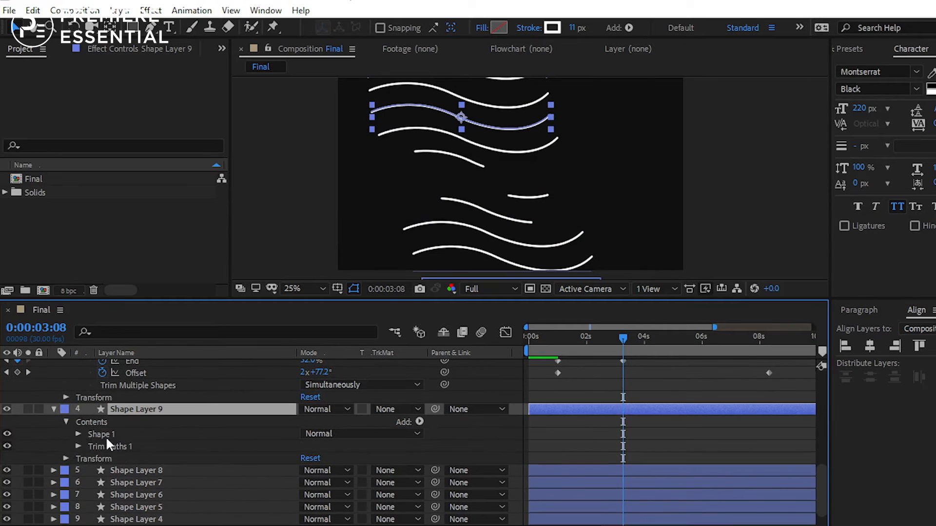
{"action": "left_click", "coordinate": [78, 446]}
{"action": "left_click", "coordinate": [558, 341]}
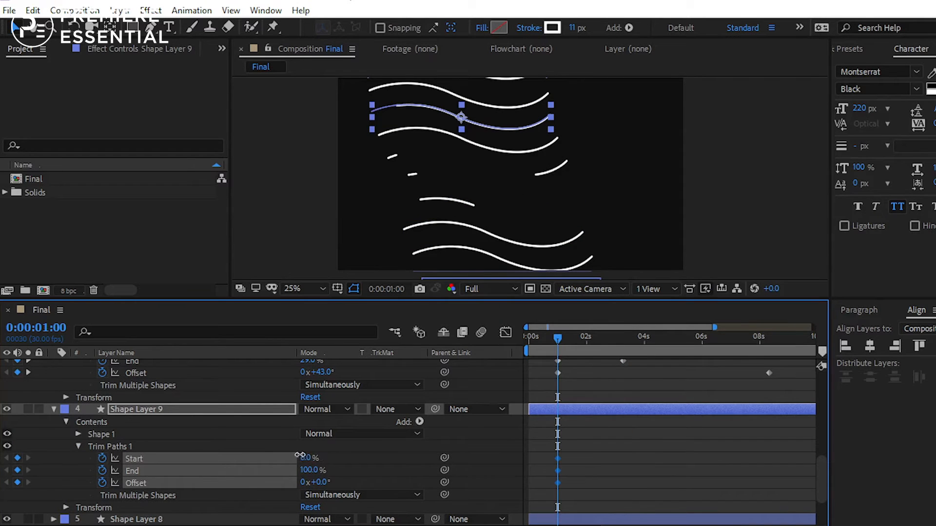
{"action": "left_click_drag", "start_coordinate": [301, 457], "coordinate": [315, 457]}
{"action": "left_click_drag", "start_coordinate": [307, 470], "coordinate": [260, 458]}
Keyframe Shape Layer 9's Start at 10% and End at 74% at 0:00:03:08, and its Offset at several turns plus 297° at 0:00:08:10.
{"action": "left_click", "coordinate": [623, 336]}
{"action": "key", "text": "space"}
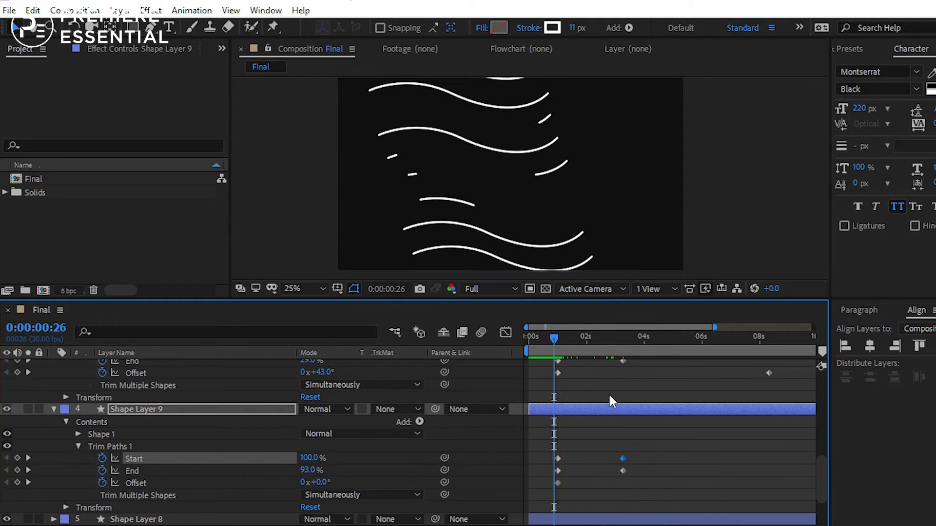
{"action": "left_click_drag", "start_coordinate": [603, 340], "coordinate": [770, 342]}
{"action": "left_click_drag", "start_coordinate": [314, 483], "coordinate": [428, 458]}
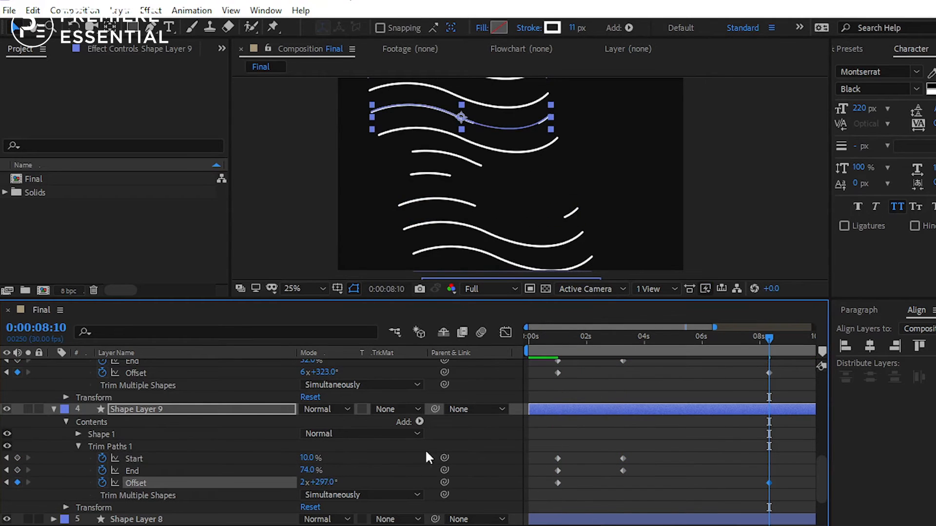
{"action": "key", "text": "Return"}
{"action": "left_click", "coordinate": [561, 341]}
{"action": "key", "text": "space"}
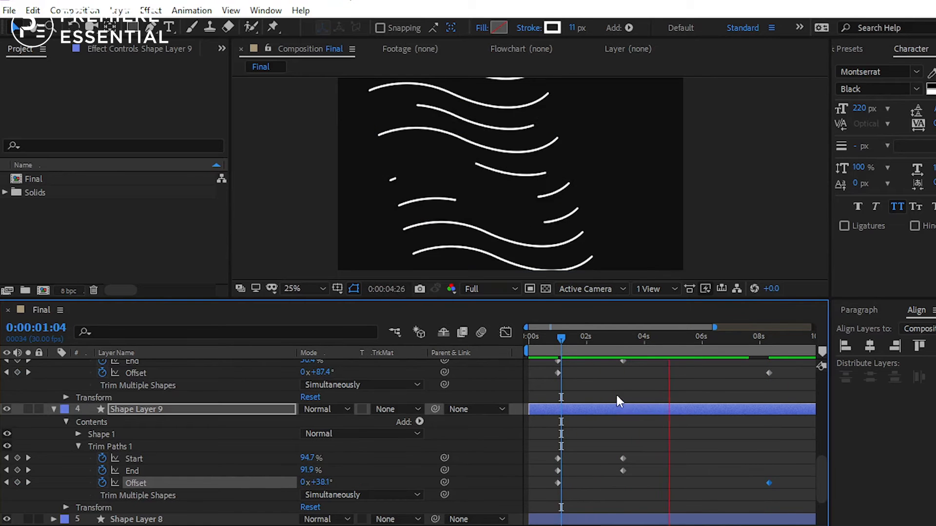
{"action": "left_click_drag", "start_coordinate": [604, 343], "coordinate": [607, 346]}
Select Shape Layers 8 through 1, expand them all, and open the Trim Paths properties of Shape Layer 8.
{"action": "left_click", "coordinate": [402, 126]}
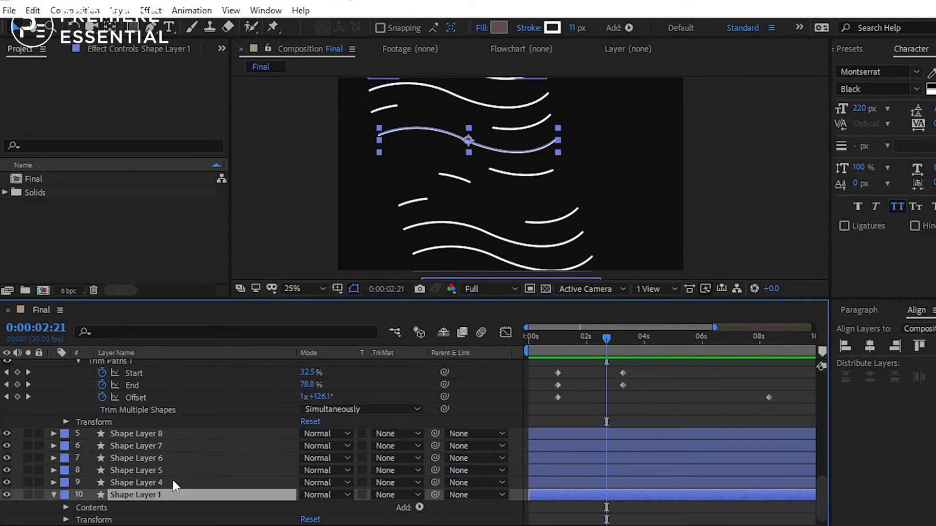
{"action": "left_click", "coordinate": [54, 434]}
{"action": "scroll", "coordinate": [122, 451], "scroll_direction": "down", "scroll_amount": 1}
{"action": "left_click", "coordinate": [128, 483], "text": "shift"}
{"action": "left_click", "coordinate": [51, 396]}
{"action": "left_click", "coordinate": [54, 445]}
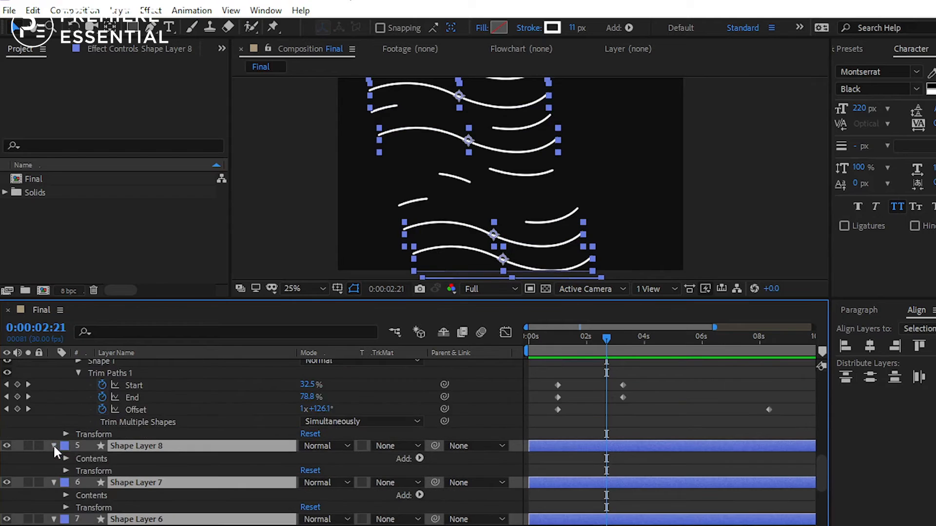
{"action": "scroll", "coordinate": [59, 444], "scroll_direction": "down", "scroll_amount": 1}
{"action": "left_click", "coordinate": [66, 422]}
{"action": "left_click", "coordinate": [78, 447]}
Keyframe Shape Layer 8's Trim Paths at 0:00:01:00 with Start 0%, End 29% and Offset 20°.
{"action": "key", "text": "grave"}
{"action": "left_click_drag", "start_coordinate": [606, 77], "coordinate": [557, 77]}
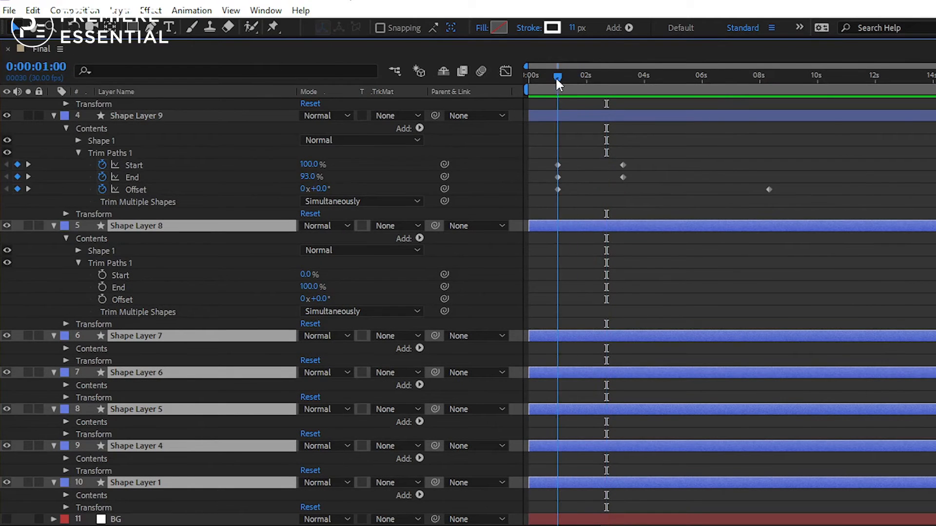
{"action": "key", "text": "grave"}
{"action": "scroll", "coordinate": [145, 405], "scroll_direction": "down", "scroll_amount": 2}
{"action": "left_click", "coordinate": [122, 414]}
{"action": "left_click_drag", "start_coordinate": [102, 426], "coordinate": [102, 451]}
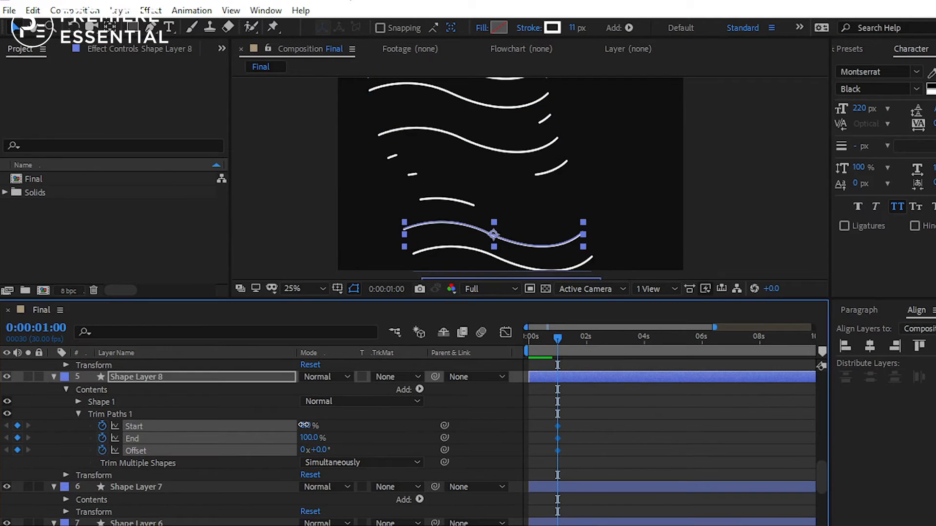
{"action": "left_click_drag", "start_coordinate": [306, 426], "coordinate": [350, 449]}
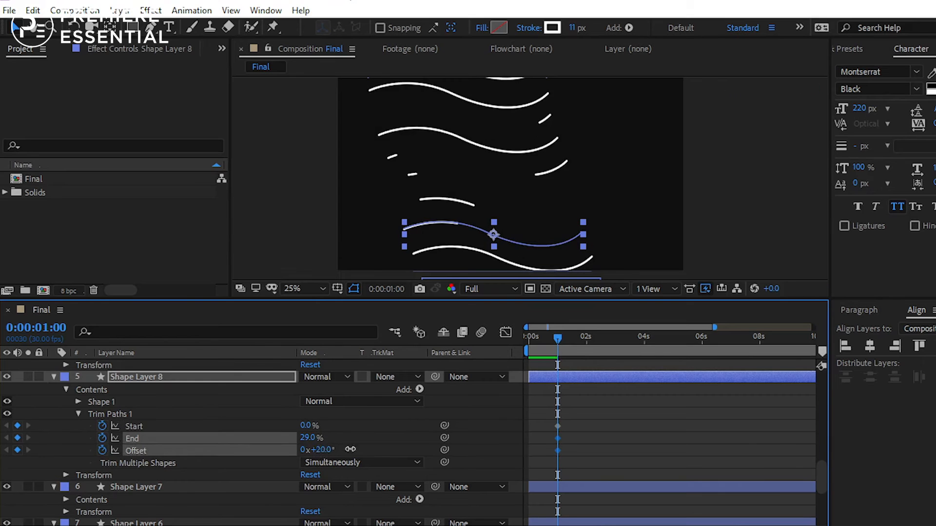
Keyframe Shape Layer 8's Start at 31% and End at 0% at 0:00:03:08, and its Offset at several full turns at 0:00:08:10.
{"action": "left_click_drag", "start_coordinate": [548, 434], "coordinate": [524, 434]}
{"action": "left_click", "coordinate": [623, 337]}
{"action": "mouse_move", "coordinate": [308, 438]}
{"action": "left_mouse_down"}
{"action": "mouse_move", "coordinate": [236, 441]}
{"action": "mouse_move", "coordinate": [376, 429]}
{"action": "mouse_move", "coordinate": [271, 433]}
{"action": "left_mouse_up"}
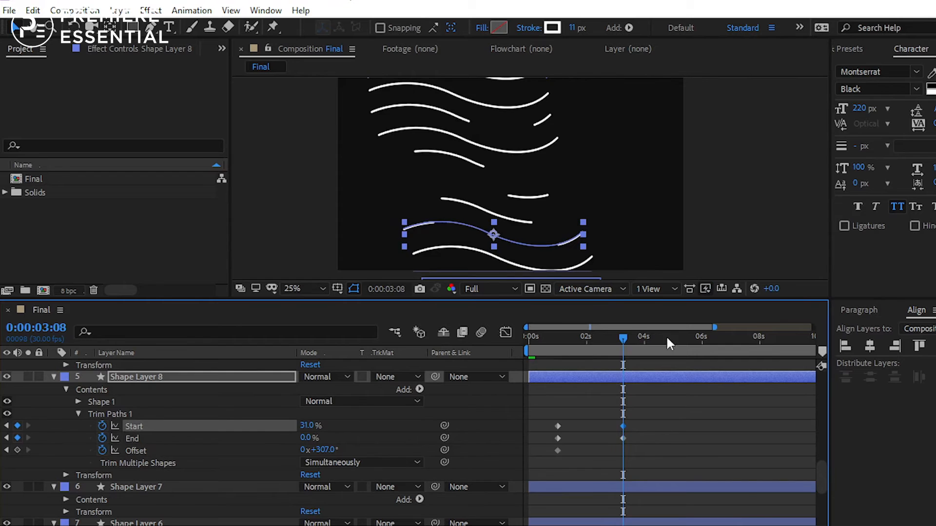
{"action": "scroll", "coordinate": [764, 338], "scroll_direction": "up", "scroll_amount": 1}
{"action": "left_click_drag", "start_coordinate": [667, 337], "coordinate": [769, 337]}
{"action": "scroll", "coordinate": [325, 452], "scroll_direction": "down", "scroll_amount": 1}
{"action": "left_click_drag", "start_coordinate": [326, 450], "coordinate": [347, 450]}
{"action": "left_click", "coordinate": [302, 451]}
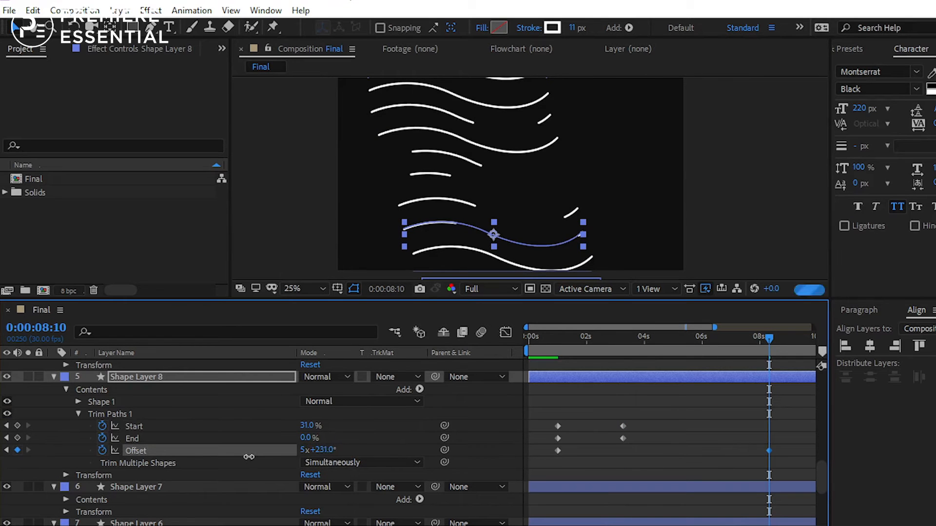
{"action": "scroll", "coordinate": [560, 347], "scroll_direction": "down", "scroll_amount": 2}
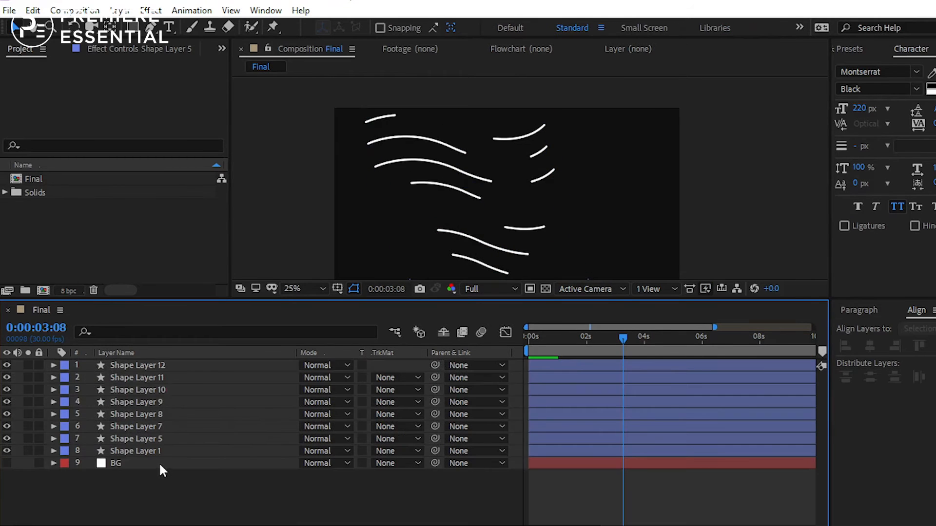
Pre-compose Shape Layers 1 through 12 into a new composition named Lines, moving all attributes into it.
{"action": "left_click", "coordinate": [163, 450]}
{"action": "left_click", "coordinate": [156, 366], "text": "shift"}
{"action": "scroll", "coordinate": [479, 187], "scroll_direction": "down", "scroll_amount": 1}
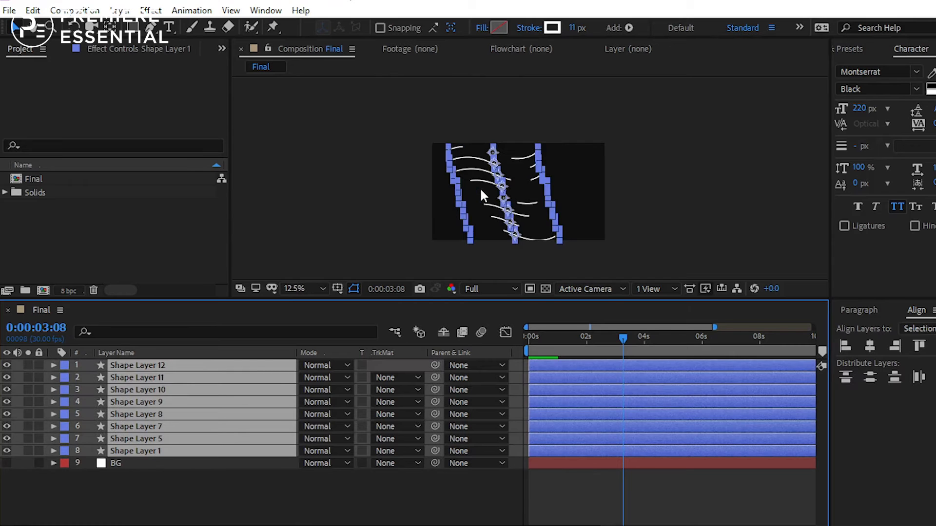
{"action": "scroll", "coordinate": [498, 177], "scroll_direction": "up", "scroll_amount": 1}
{"action": "right_click", "coordinate": [174, 365]}
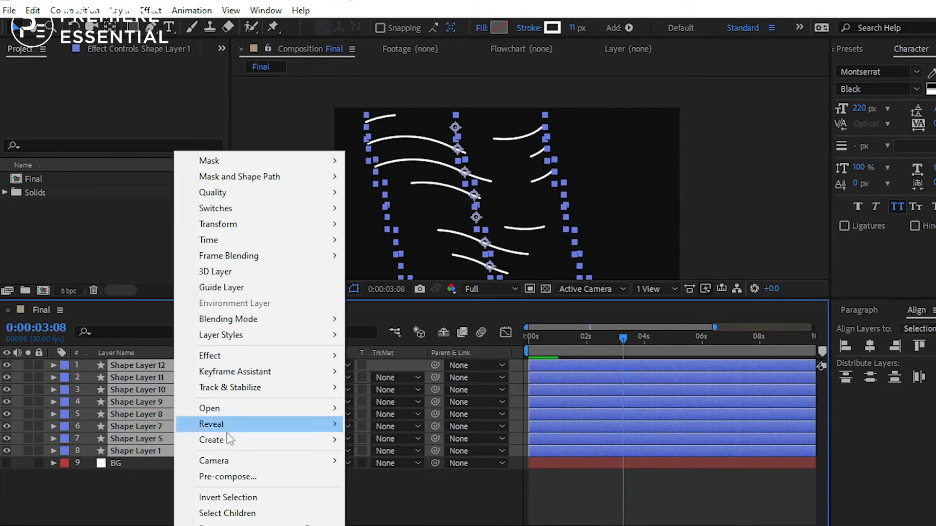
{"action": "left_click", "coordinate": [222, 478]}
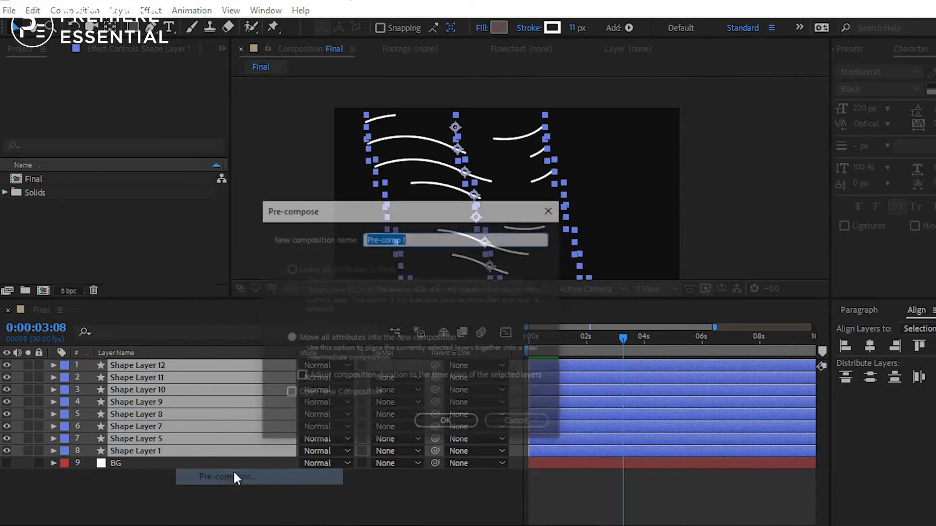
{"action": "type", "text": "Lines"}
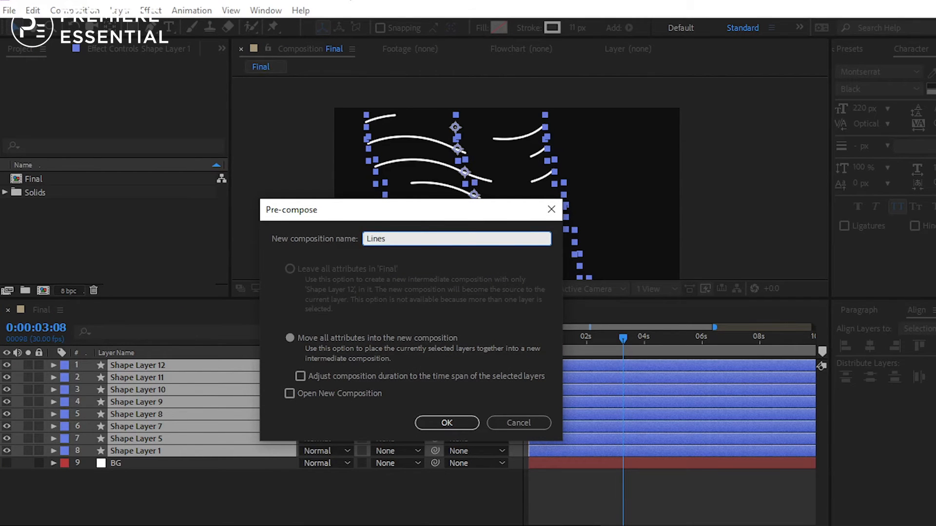
{"action": "key", "text": "Return"}
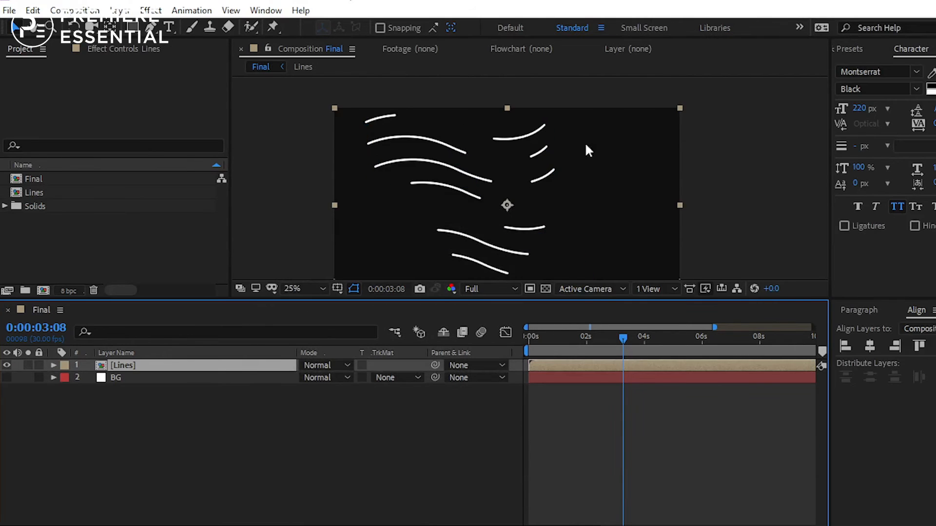
Try a scale of 174% on the Lines layer and settle on 114%.
{"action": "left_click", "coordinate": [132, 404]}
{"action": "left_click", "coordinate": [132, 366]}
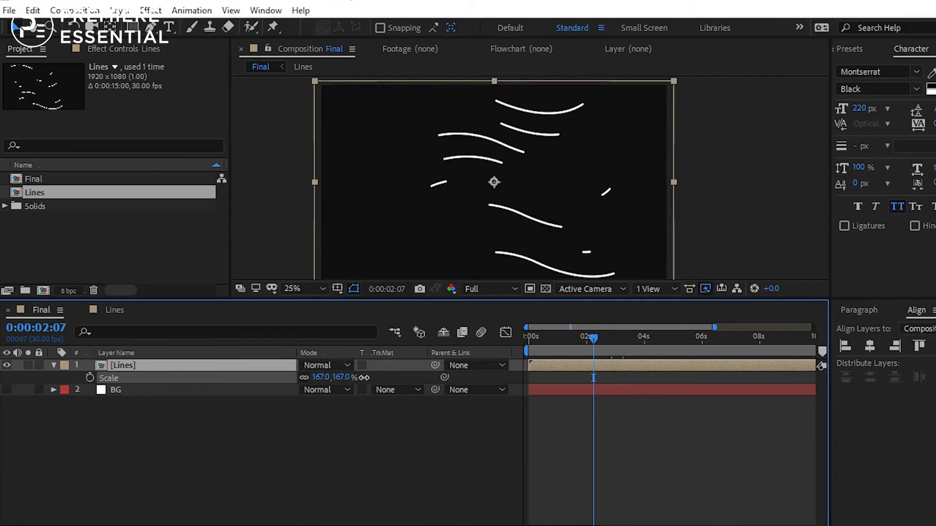
{"action": "type", "text": "174"}
{"action": "key", "text": "Return"}
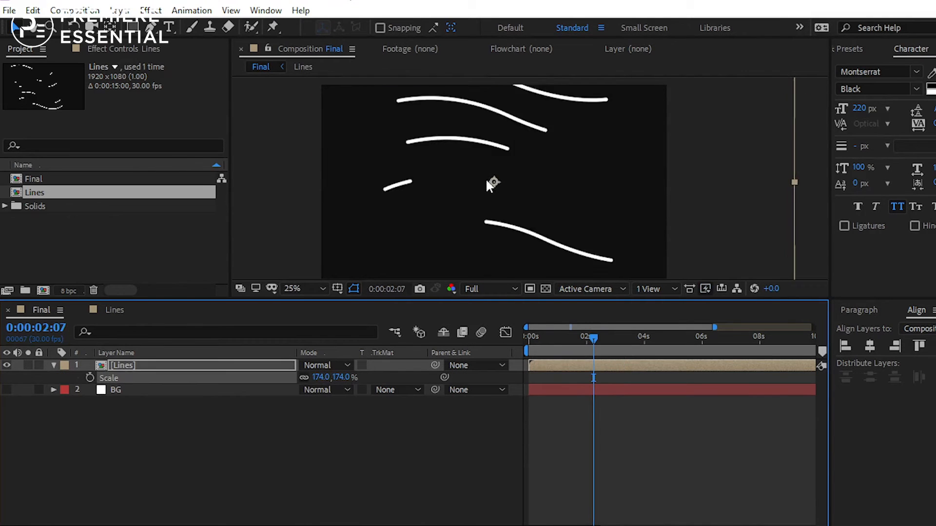
{"action": "scroll", "coordinate": [486, 177], "scroll_direction": "down", "scroll_amount": 1}
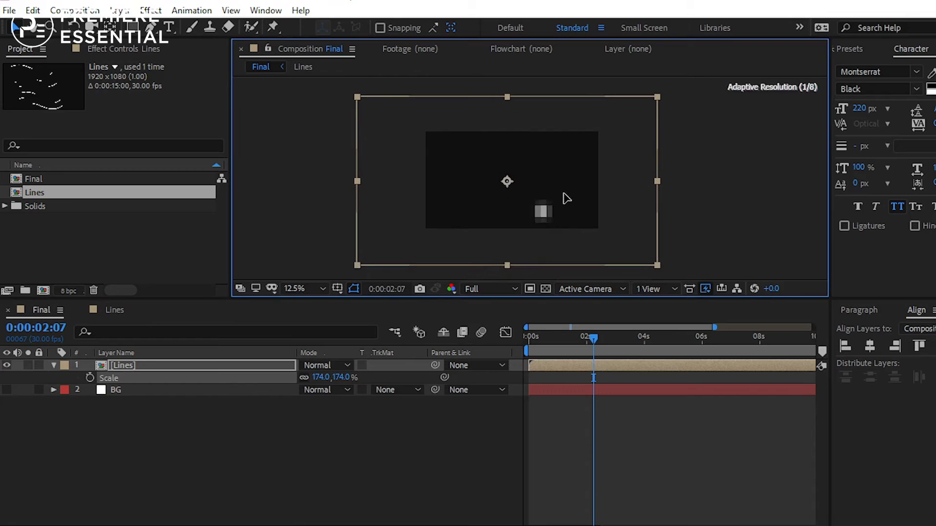
{"action": "left_click_drag", "start_coordinate": [320, 378], "coordinate": [285, 379]}
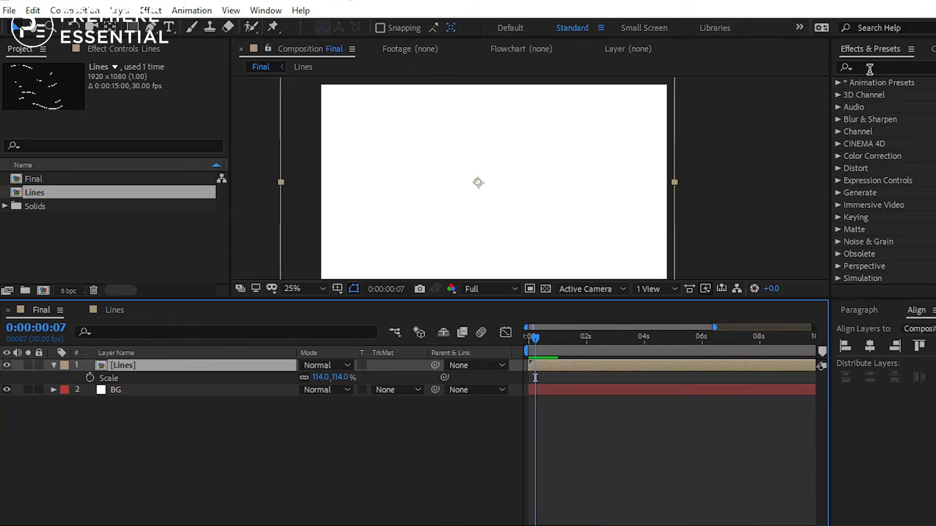
Find the Gradient Ramp effect with the search term "ramp" and apply it to the Lines layer.
{"action": "left_click", "coordinate": [873, 68]}
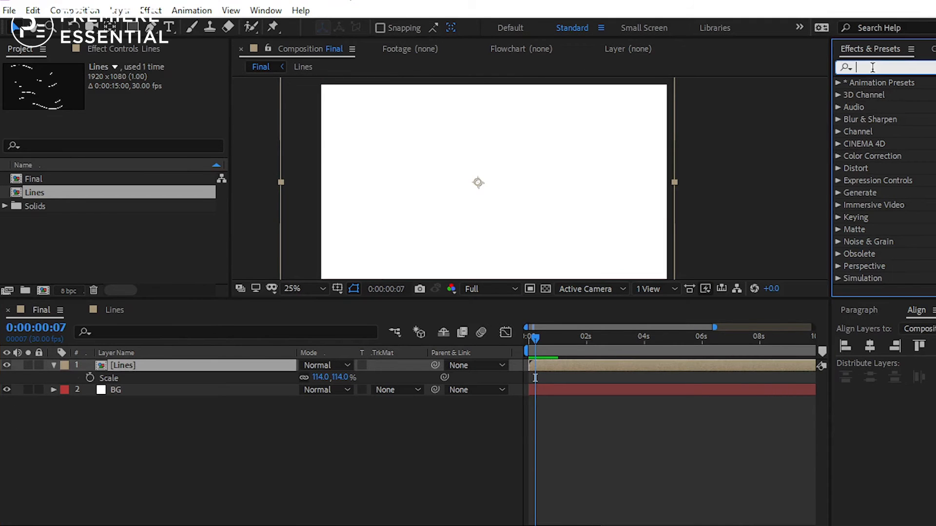
{"action": "type", "text": "ramp"}
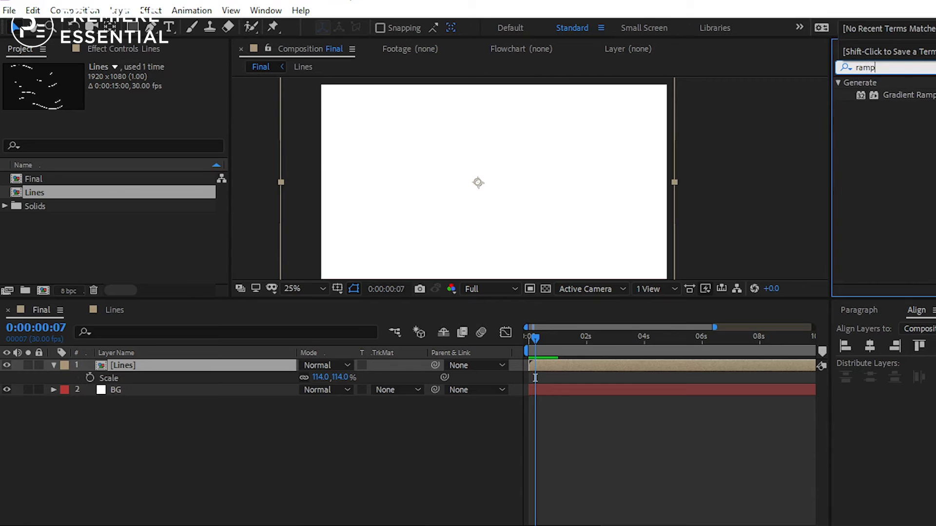
{"action": "left_click_drag", "start_coordinate": [910, 96], "coordinate": [597, 192]}
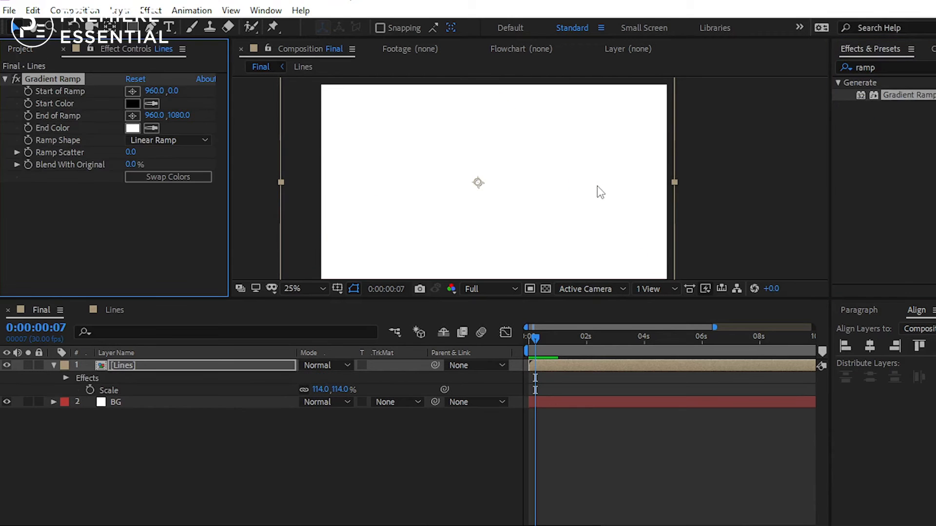
{"action": "scroll", "coordinate": [556, 178], "scroll_direction": "up", "scroll_amount": 2}
{"action": "scroll", "coordinate": [556, 177], "scroll_direction": "down", "scroll_amount": 4}
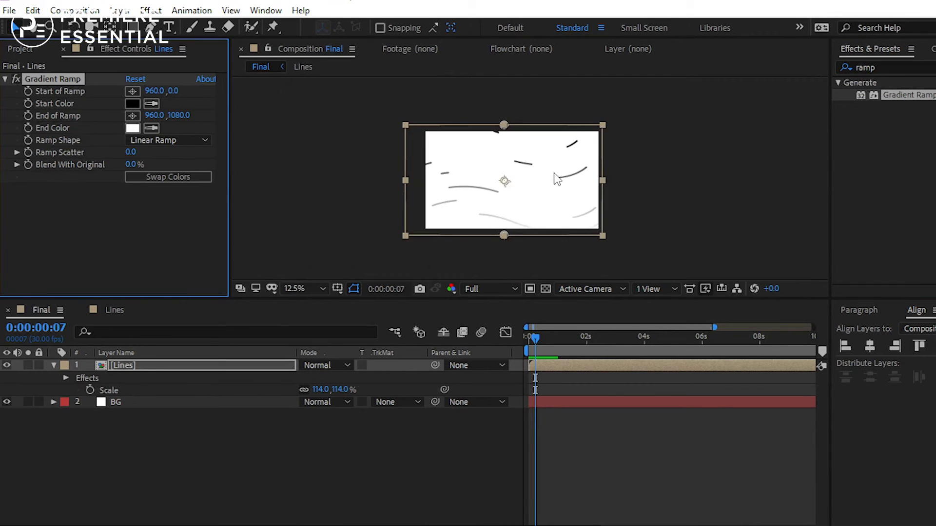
{"action": "scroll", "coordinate": [558, 174], "scroll_direction": "up", "scroll_amount": 2}
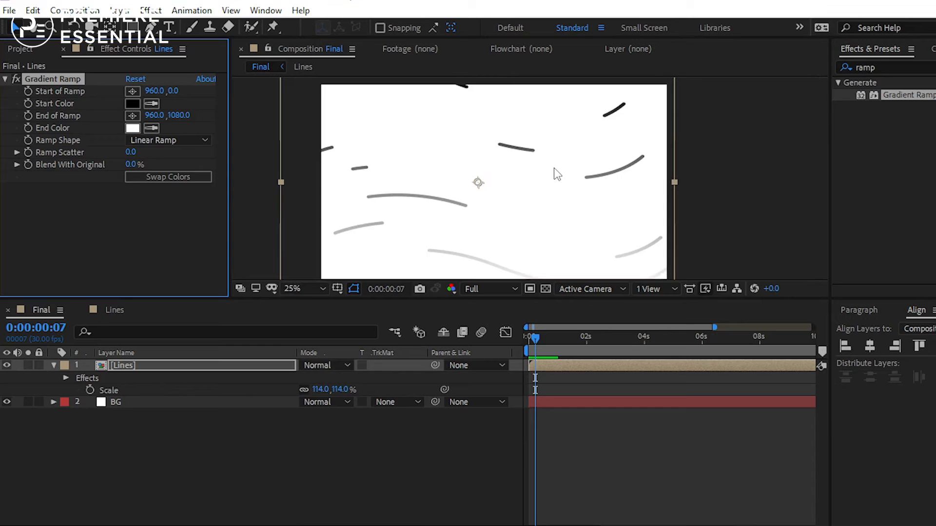
Give the Lines gradient a bright magenta Start Color and a salmon-pink End Color, with Start of Ramp at 1819.6, 161.1.
{"action": "left_click", "coordinate": [132, 104]}
{"action": "left_click", "coordinate": [276, 371]}
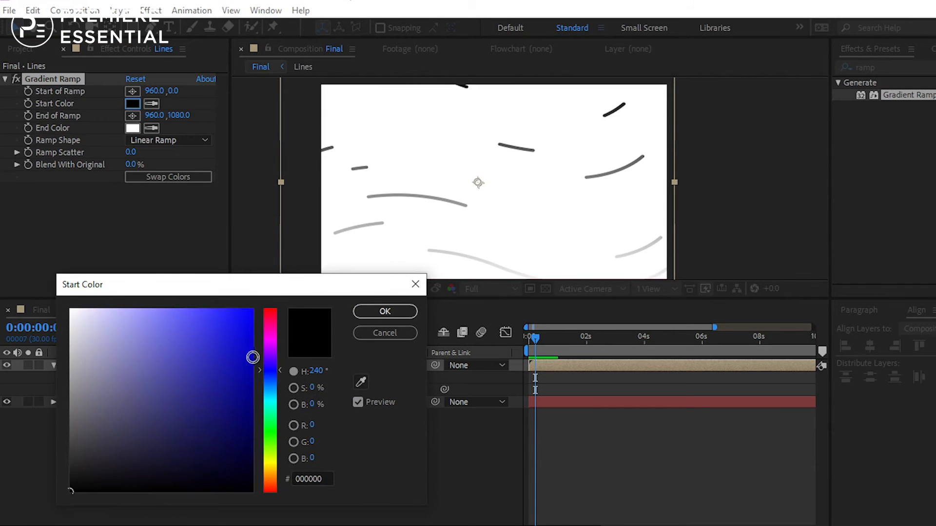
{"action": "left_click_drag", "start_coordinate": [253, 358], "coordinate": [169, 271]}
{"action": "left_click_drag", "start_coordinate": [267, 384], "coordinate": [272, 316]}
{"action": "left_click", "coordinate": [356, 311]}
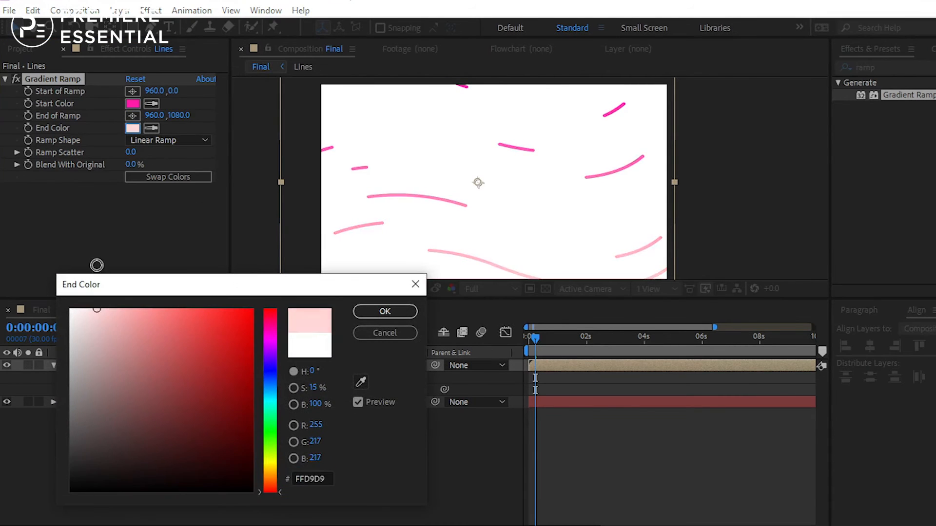
{"action": "left_click", "coordinate": [385, 311]}
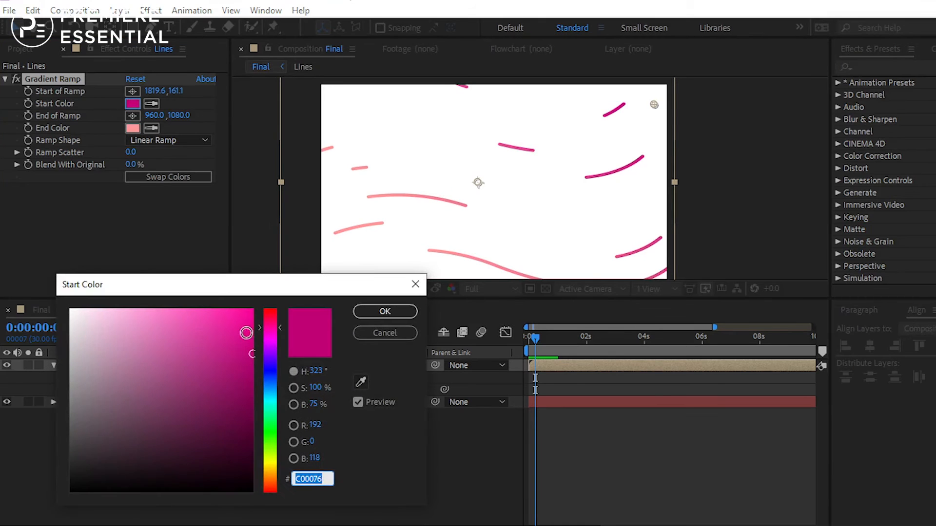
{"action": "left_click_drag", "start_coordinate": [247, 334], "coordinate": [294, 321]}
{"action": "left_click", "coordinate": [384, 312]}
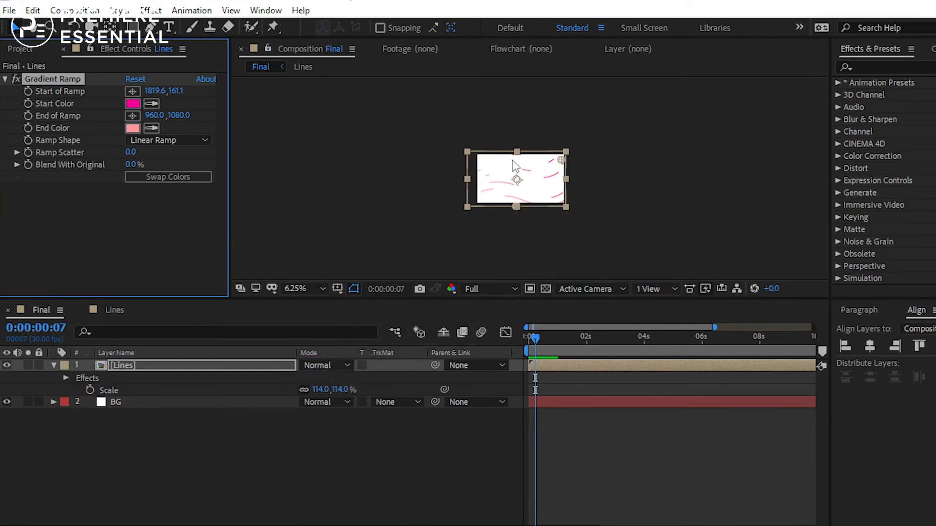
{"action": "key", "text": "period"}
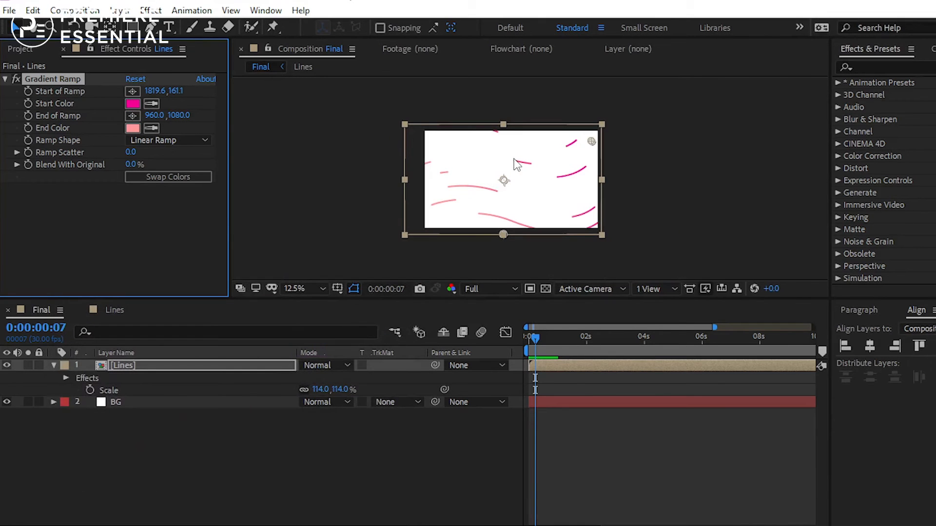
Duplicate the Lines layer, scale the copy to 156%, and shift it within the frame.
{"action": "left_click", "coordinate": [126, 368]}
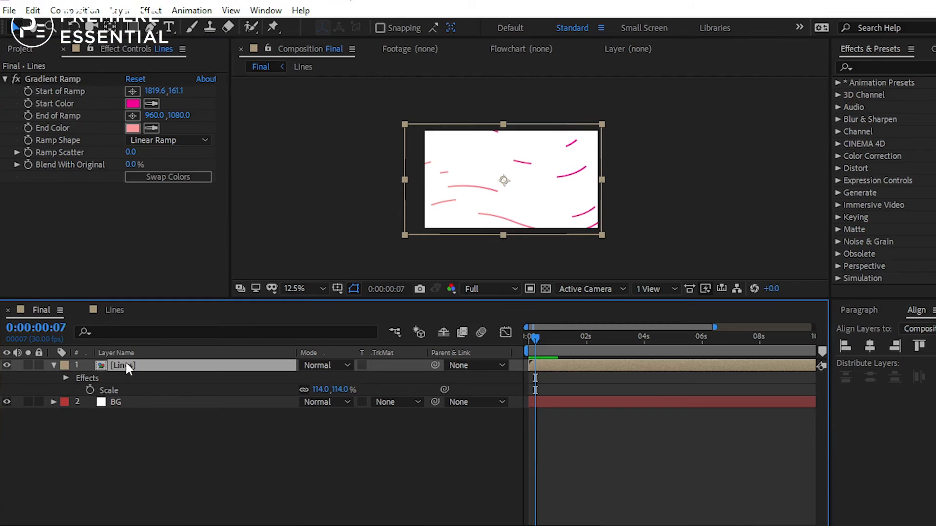
{"action": "key", "text": "ctrl+d"}
{"action": "key", "text": "s"}
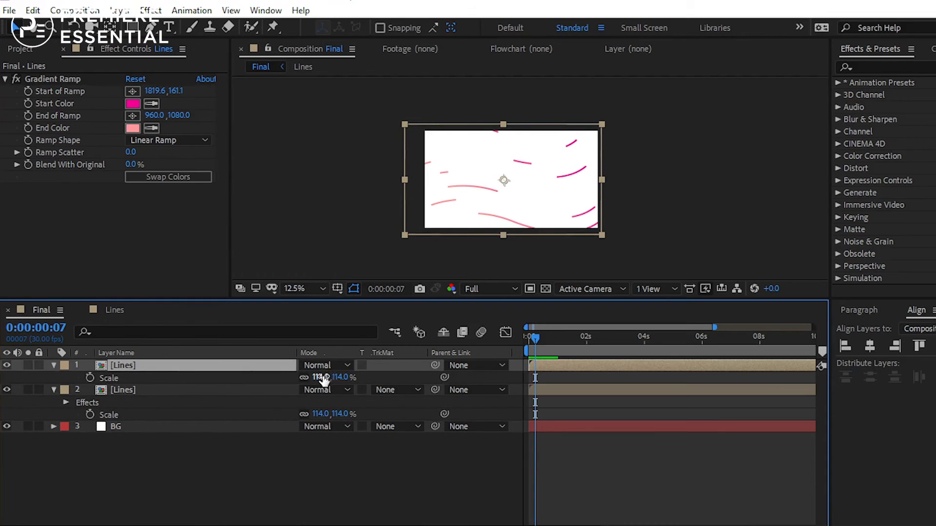
{"action": "left_click_drag", "start_coordinate": [322, 378], "coordinate": [347, 379]}
{"action": "scroll", "coordinate": [528, 214], "scroll_direction": "up", "scroll_amount": 2}
{"action": "scroll", "coordinate": [512, 219], "scroll_direction": "down", "scroll_amount": 1}
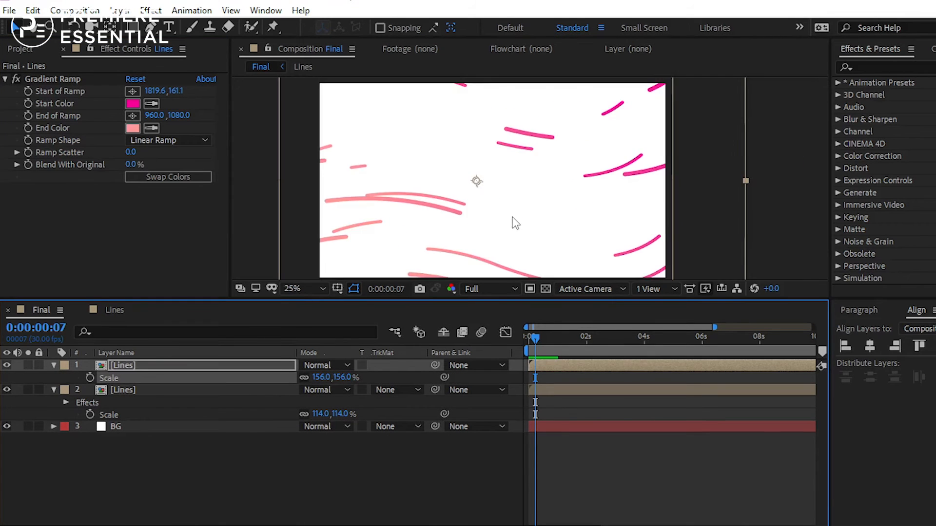
{"action": "left_click_drag", "start_coordinate": [527, 223], "coordinate": [574, 191]}
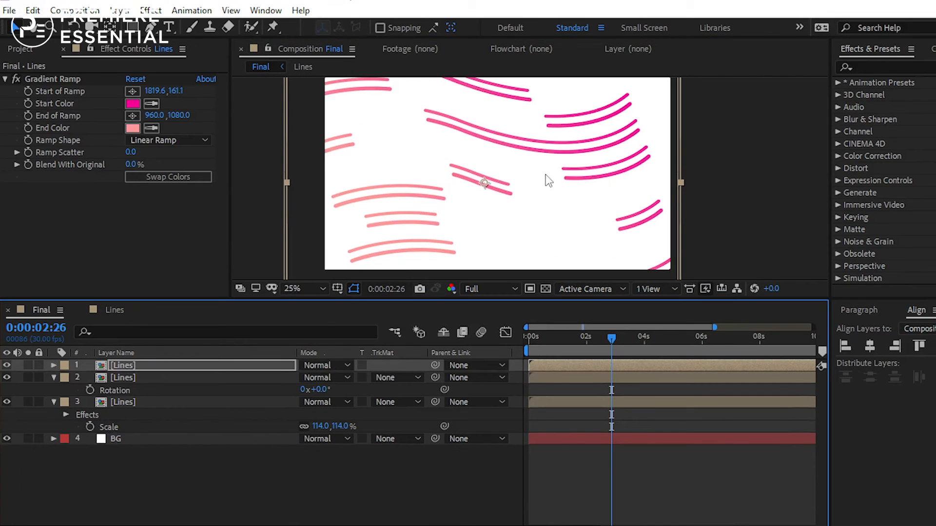
Nudge the topmost Lines copy downward to place its strokes just below those of the other two copies.
{"action": "key", "text": "Down"}
{"action": "key", "text": "Down"}
{"action": "key", "text": "Down"}
{"action": "key", "text": "Down"}
{"action": "key", "text": "Down"}
{"action": "key", "text": "Down"}
{"action": "key", "text": "Down"}
{"action": "key", "text": "Down"}
{"action": "key", "text": "Down"}
{"action": "key", "text": "Down"}
{"action": "key", "text": "Down"}
{"action": "key", "text": "Down"}
{"action": "key", "text": "Down"}
{"action": "key", "text": "Down"}
{"action": "key", "text": "Down"}
{"action": "key", "text": "Down"}
{"action": "key", "text": "Down"}
{"action": "key", "text": "Down"}
{"action": "key", "text": "Down"}
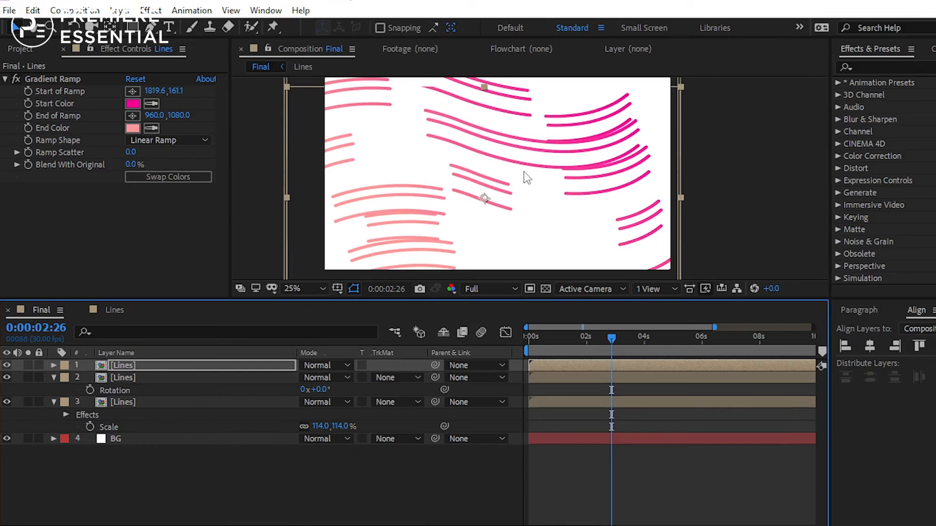
Apply Easy Ease to all Start, End and Offset keyframes of the eight shape layers in the Lines composition.
{"action": "left_click_drag", "start_coordinate": [824, 114], "coordinate": [546, 497]}
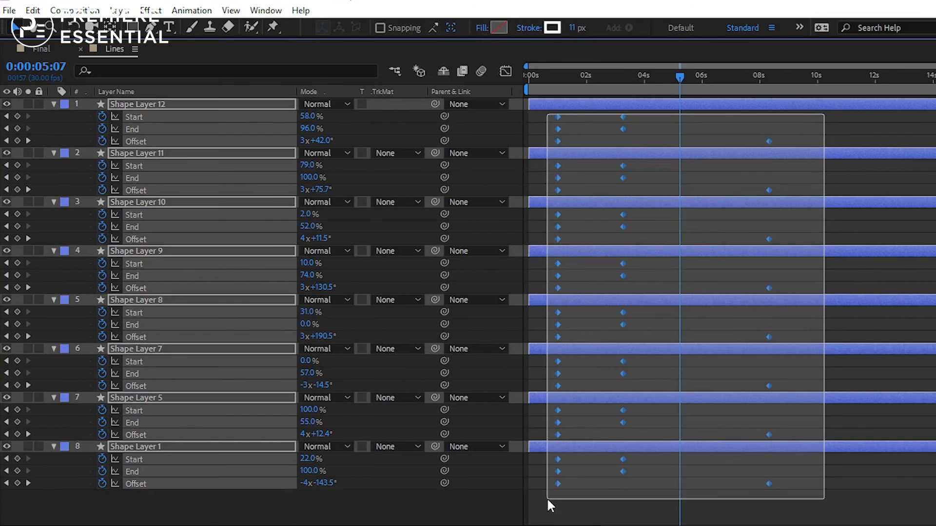
{"action": "right_click", "coordinate": [558, 263]}
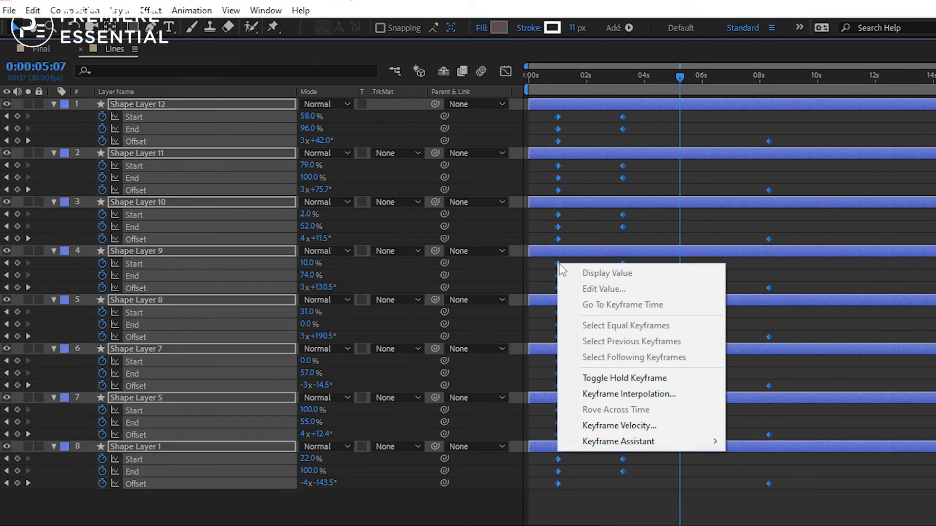
{"action": "left_click", "coordinate": [558, 215]}
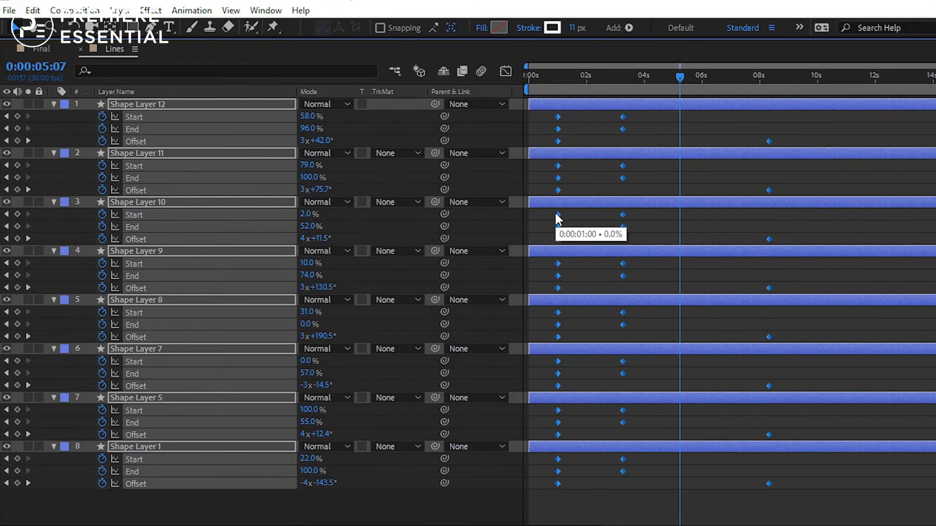
{"action": "key", "text": "F9"}
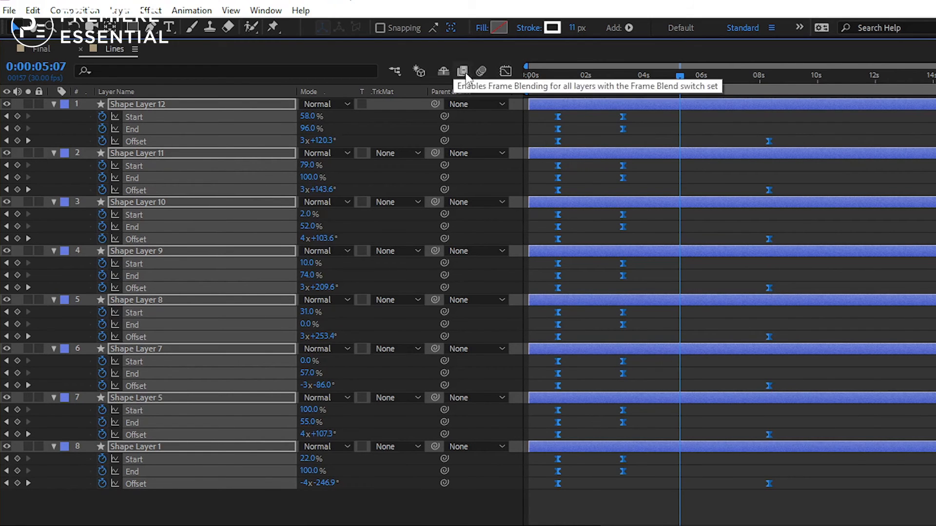
Enable motion blur for the Lines composition and for all of its shape layers.
{"action": "left_click", "coordinate": [481, 77]}
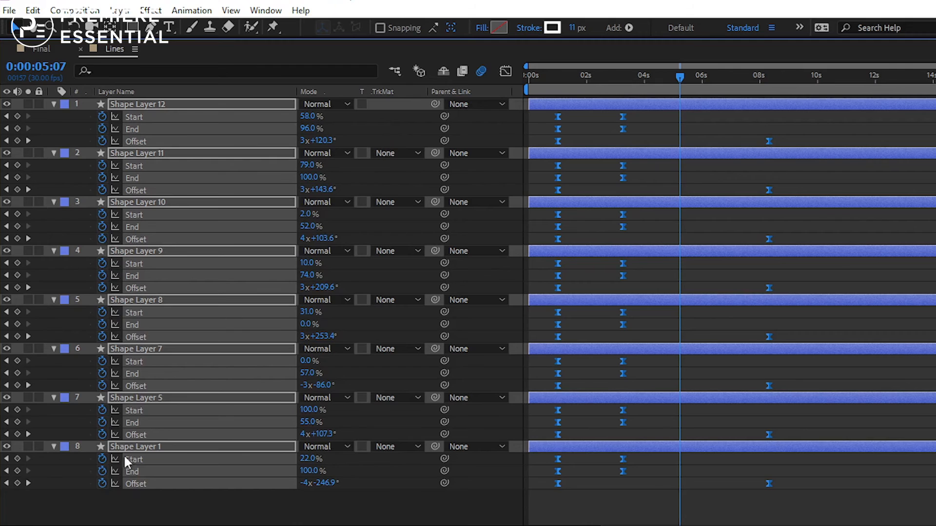
{"action": "key", "text": "F4"}
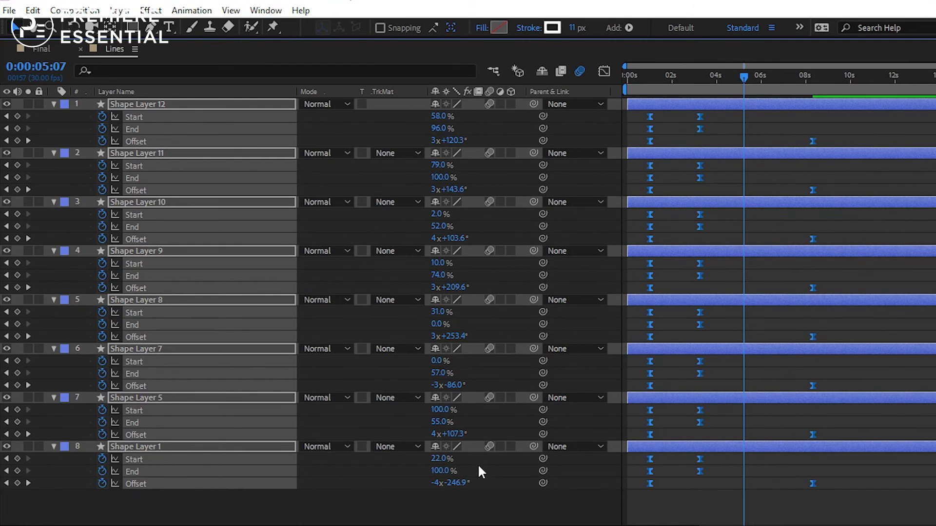
{"action": "key", "text": "grave"}
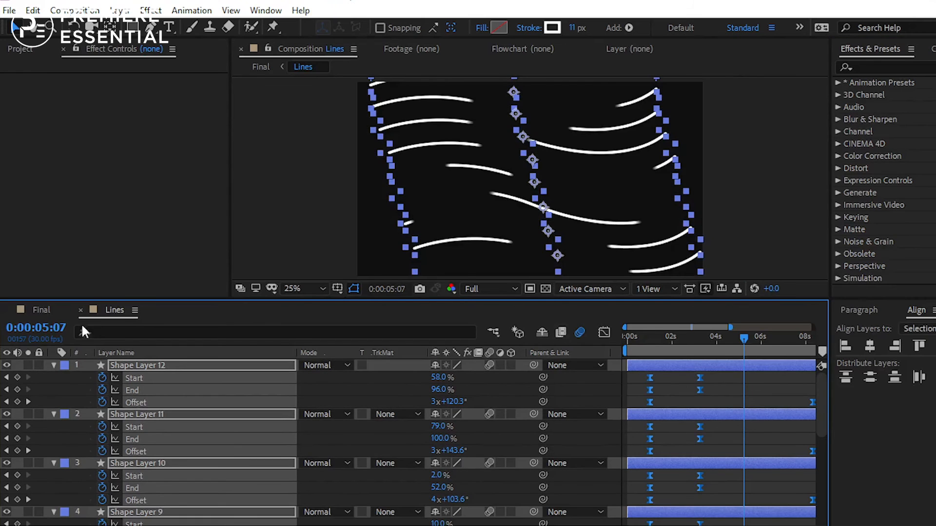
Return to the Final composition and set its preview resolution to Half.
{"action": "left_click", "coordinate": [47, 310]}
{"action": "left_click", "coordinate": [491, 289]}
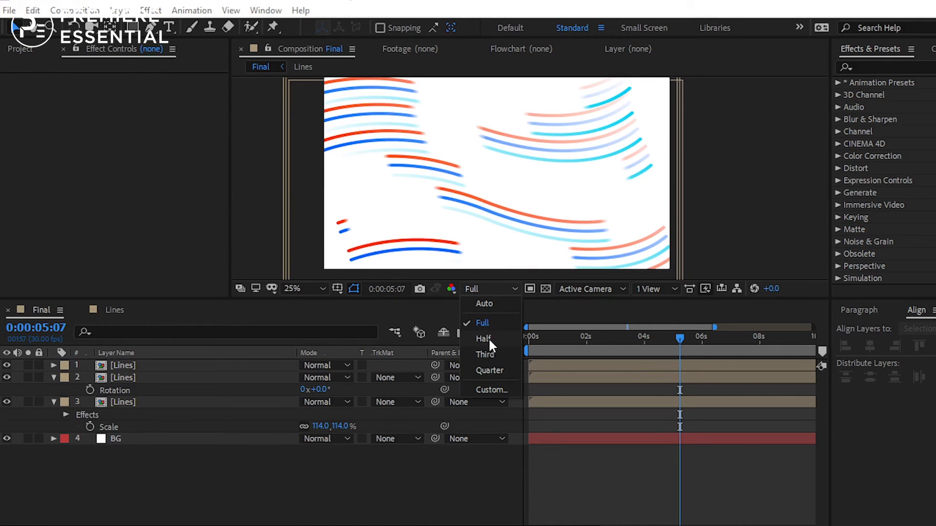
{"action": "left_click", "coordinate": [484, 338]}
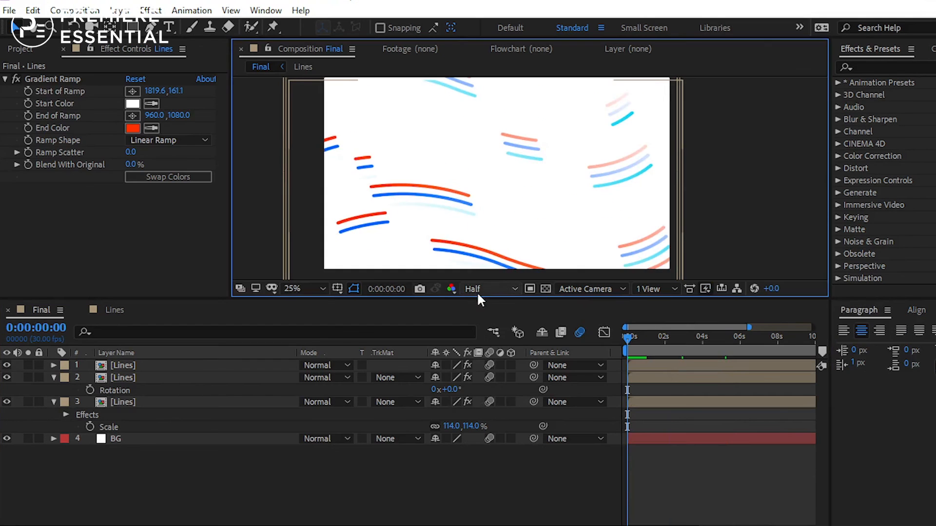
Set the Final composition's preview resolution to Full and save the project.
{"action": "left_click", "coordinate": [478, 290]}
{"action": "left_click", "coordinate": [483, 320]}
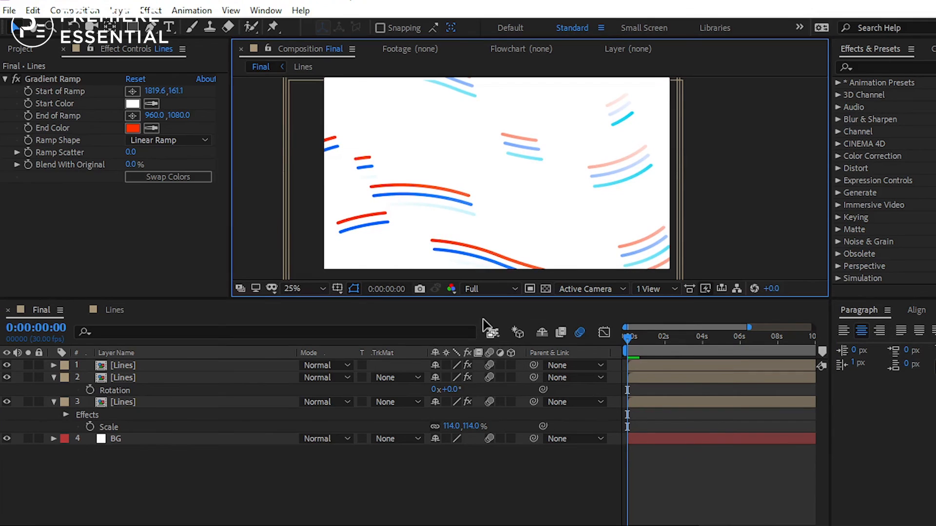
{"action": "key", "text": "ctrl+s"}
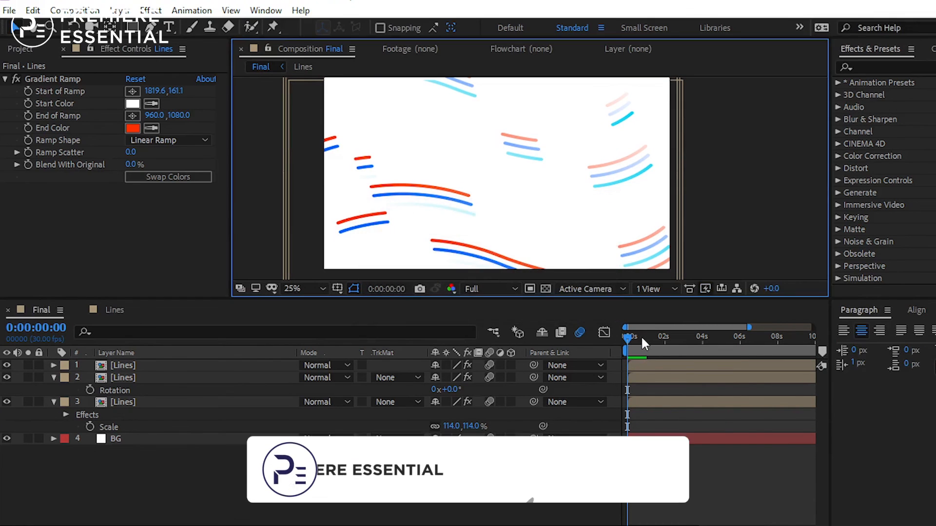